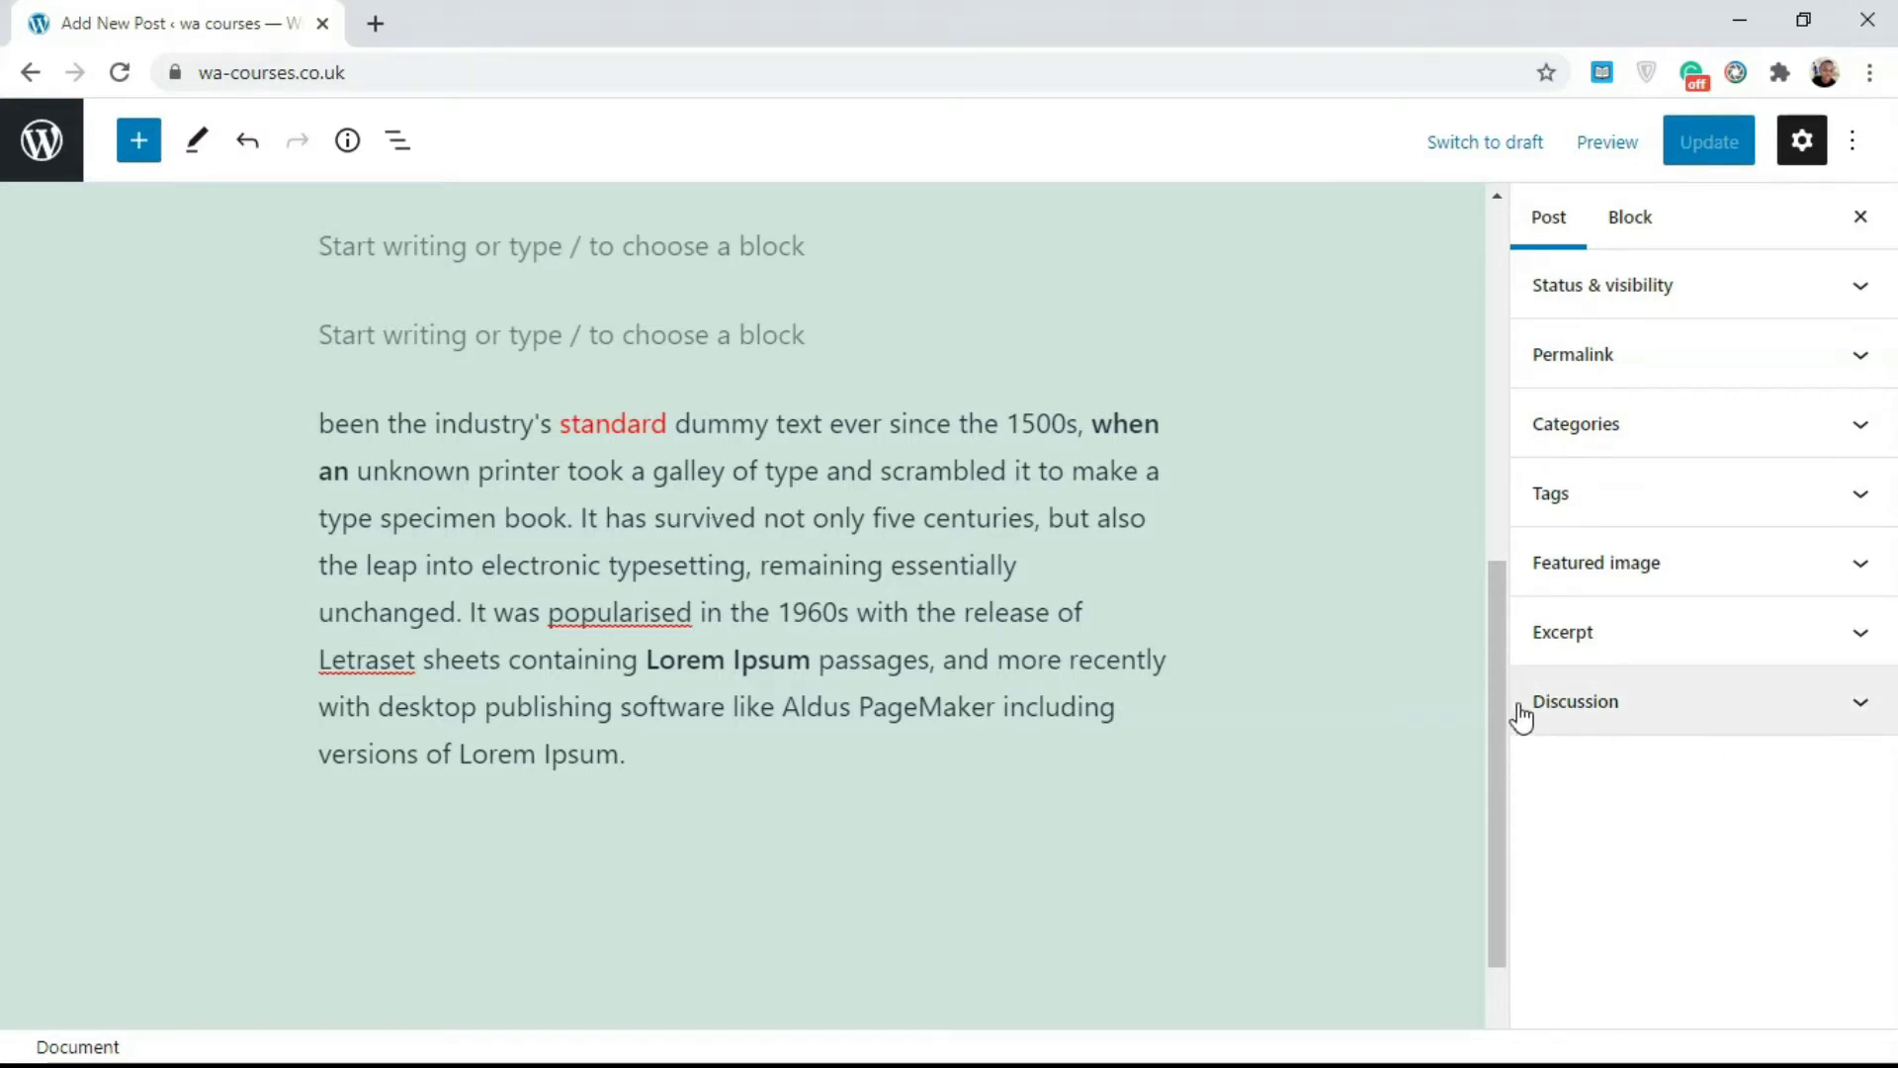
- Link the word "survived" in the last paragraph to google.com
{"action": "mouse_move", "coordinate": [1504, 708]}
{"action": "left_mouse_down"}
{"action": "mouse_move", "coordinate": [1496, 648]}
{"action": "mouse_move", "coordinate": [1489, 694]}
{"action": "left_mouse_up"}
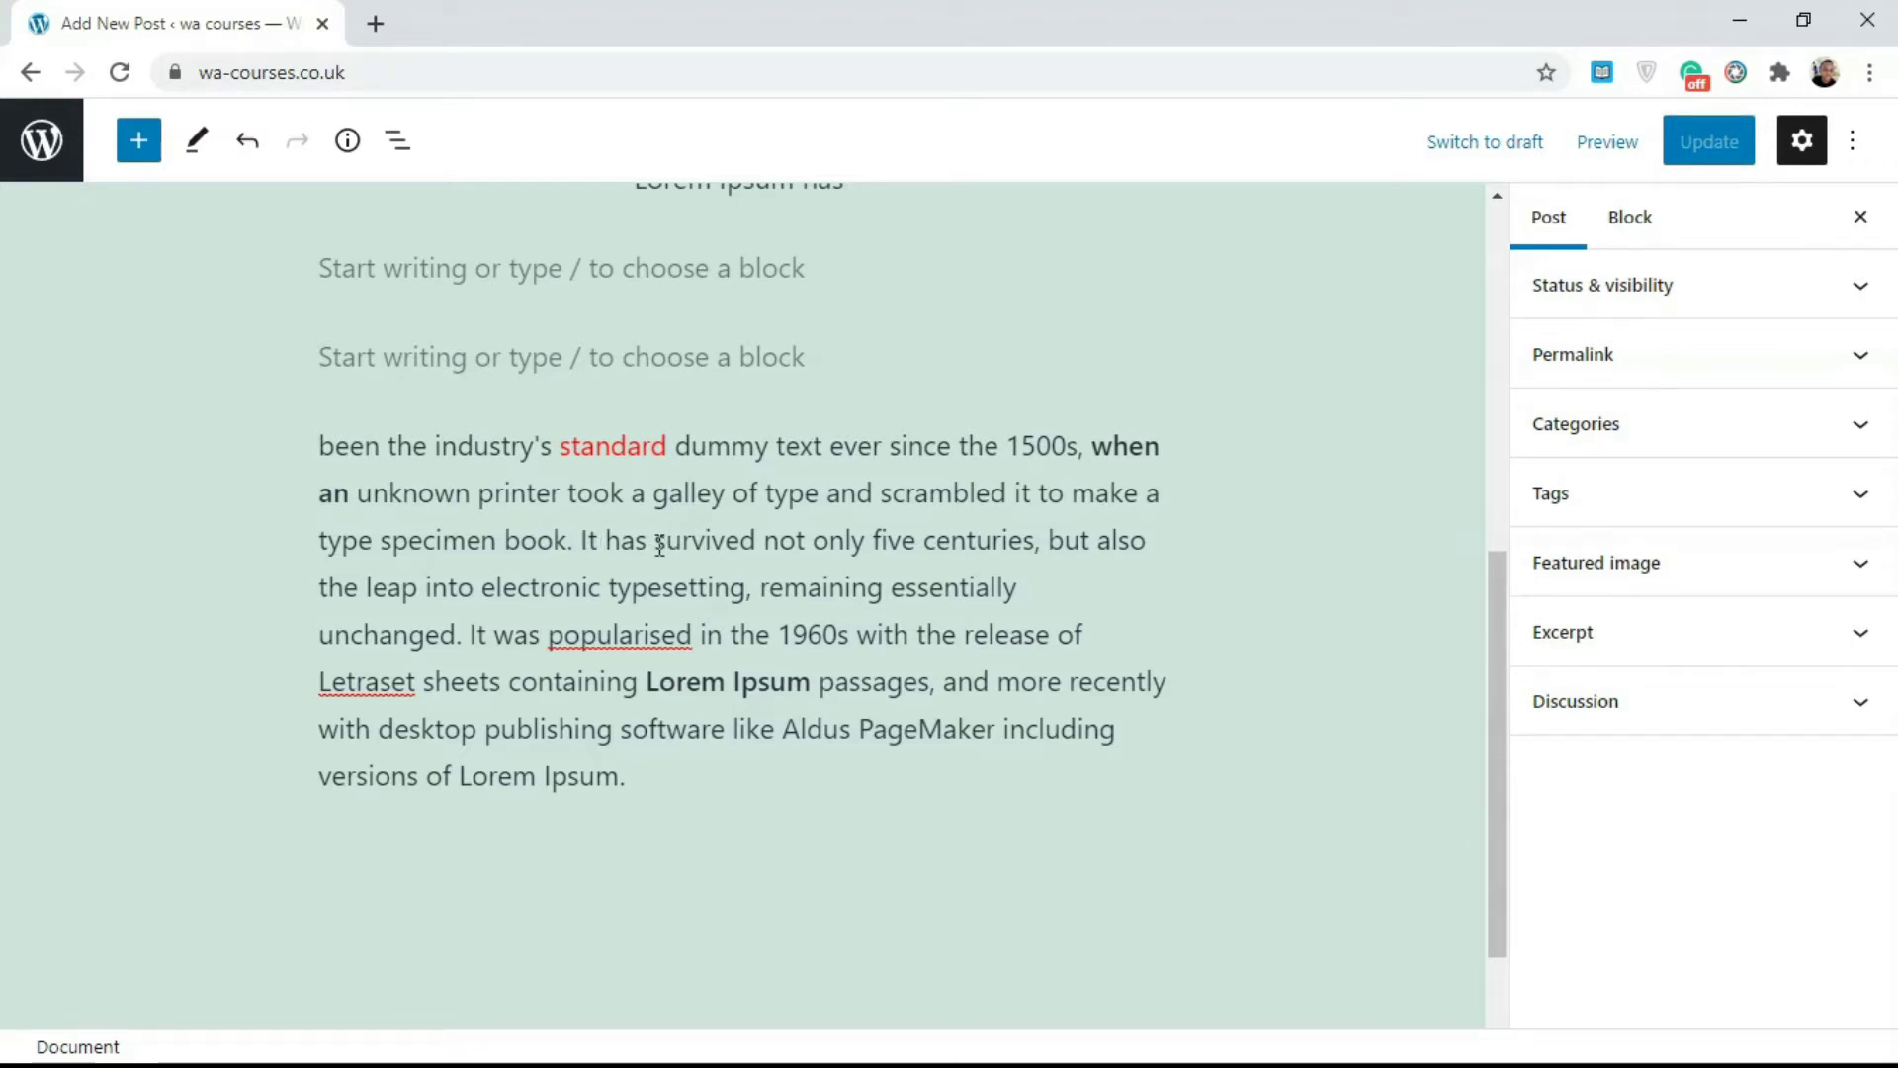
{"action": "left_click_drag", "start_coordinate": [654, 541], "coordinate": [757, 543]}
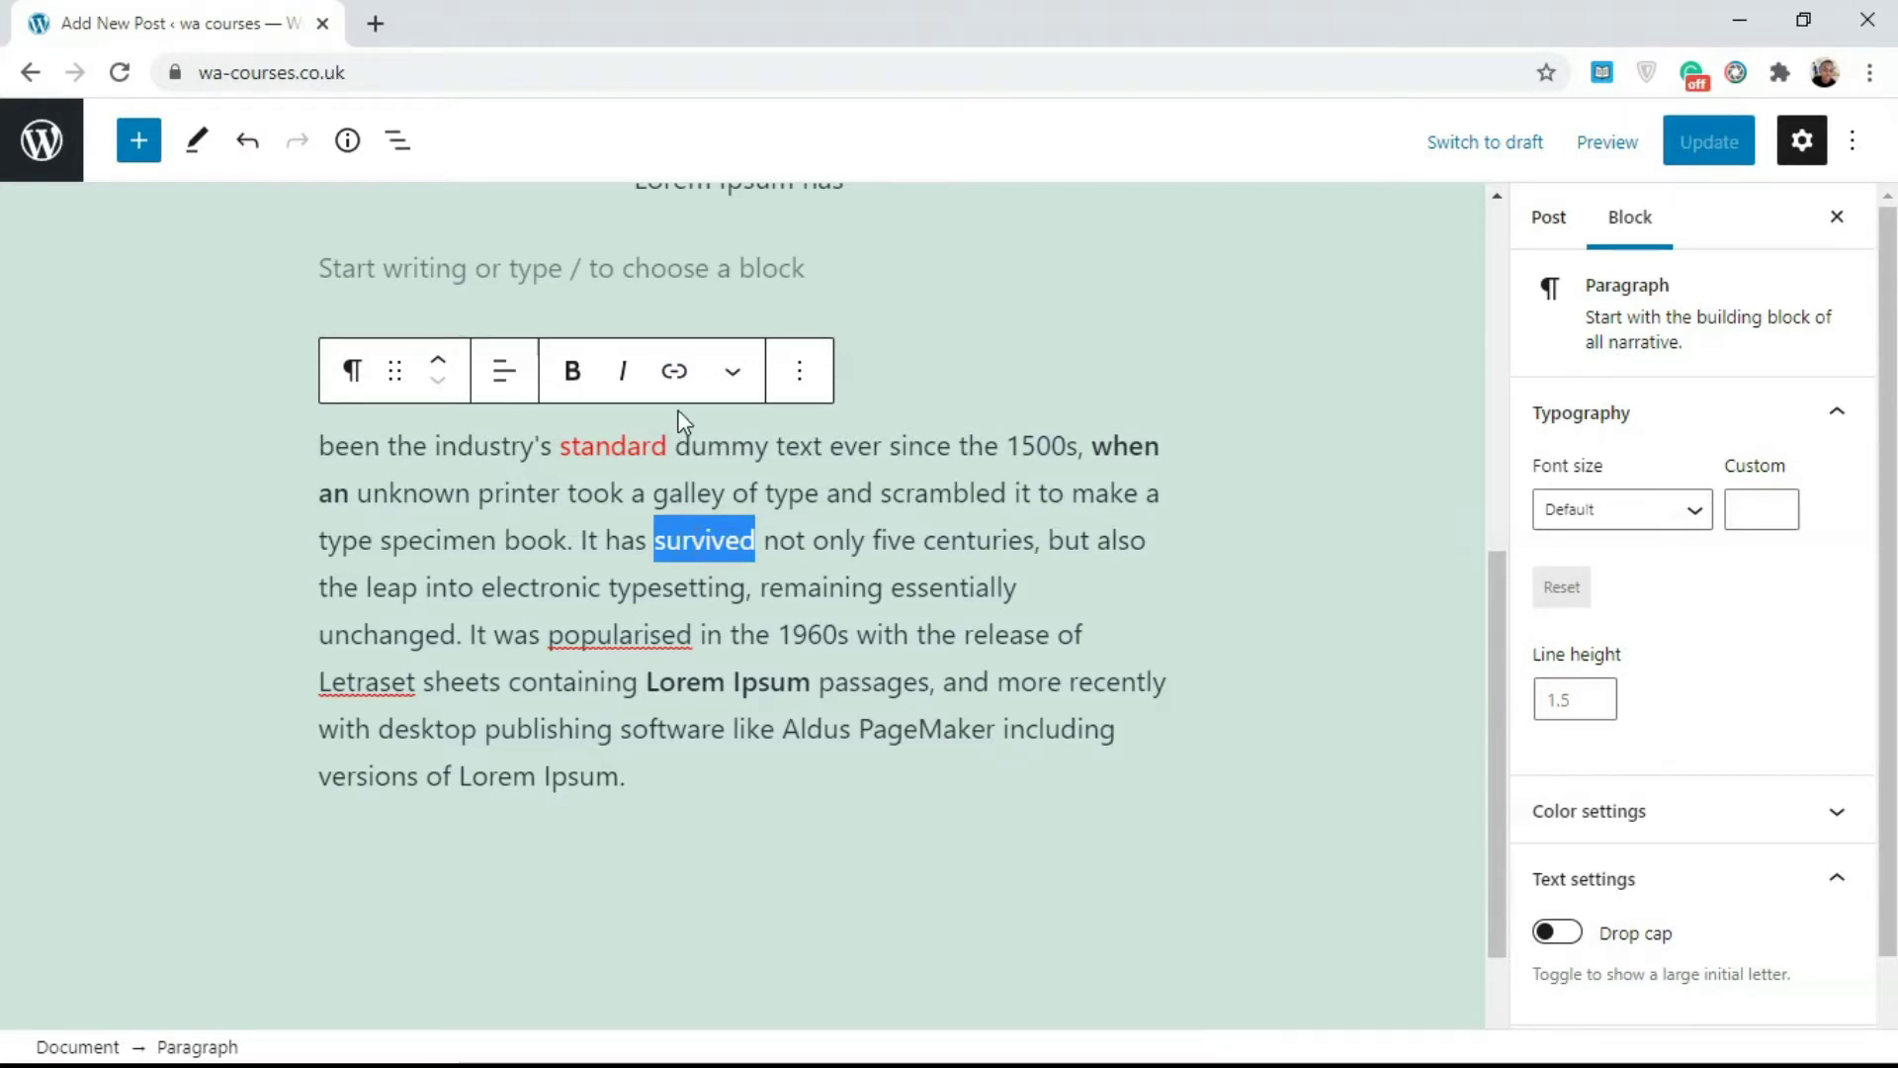
{"action": "left_click", "coordinate": [675, 372]}
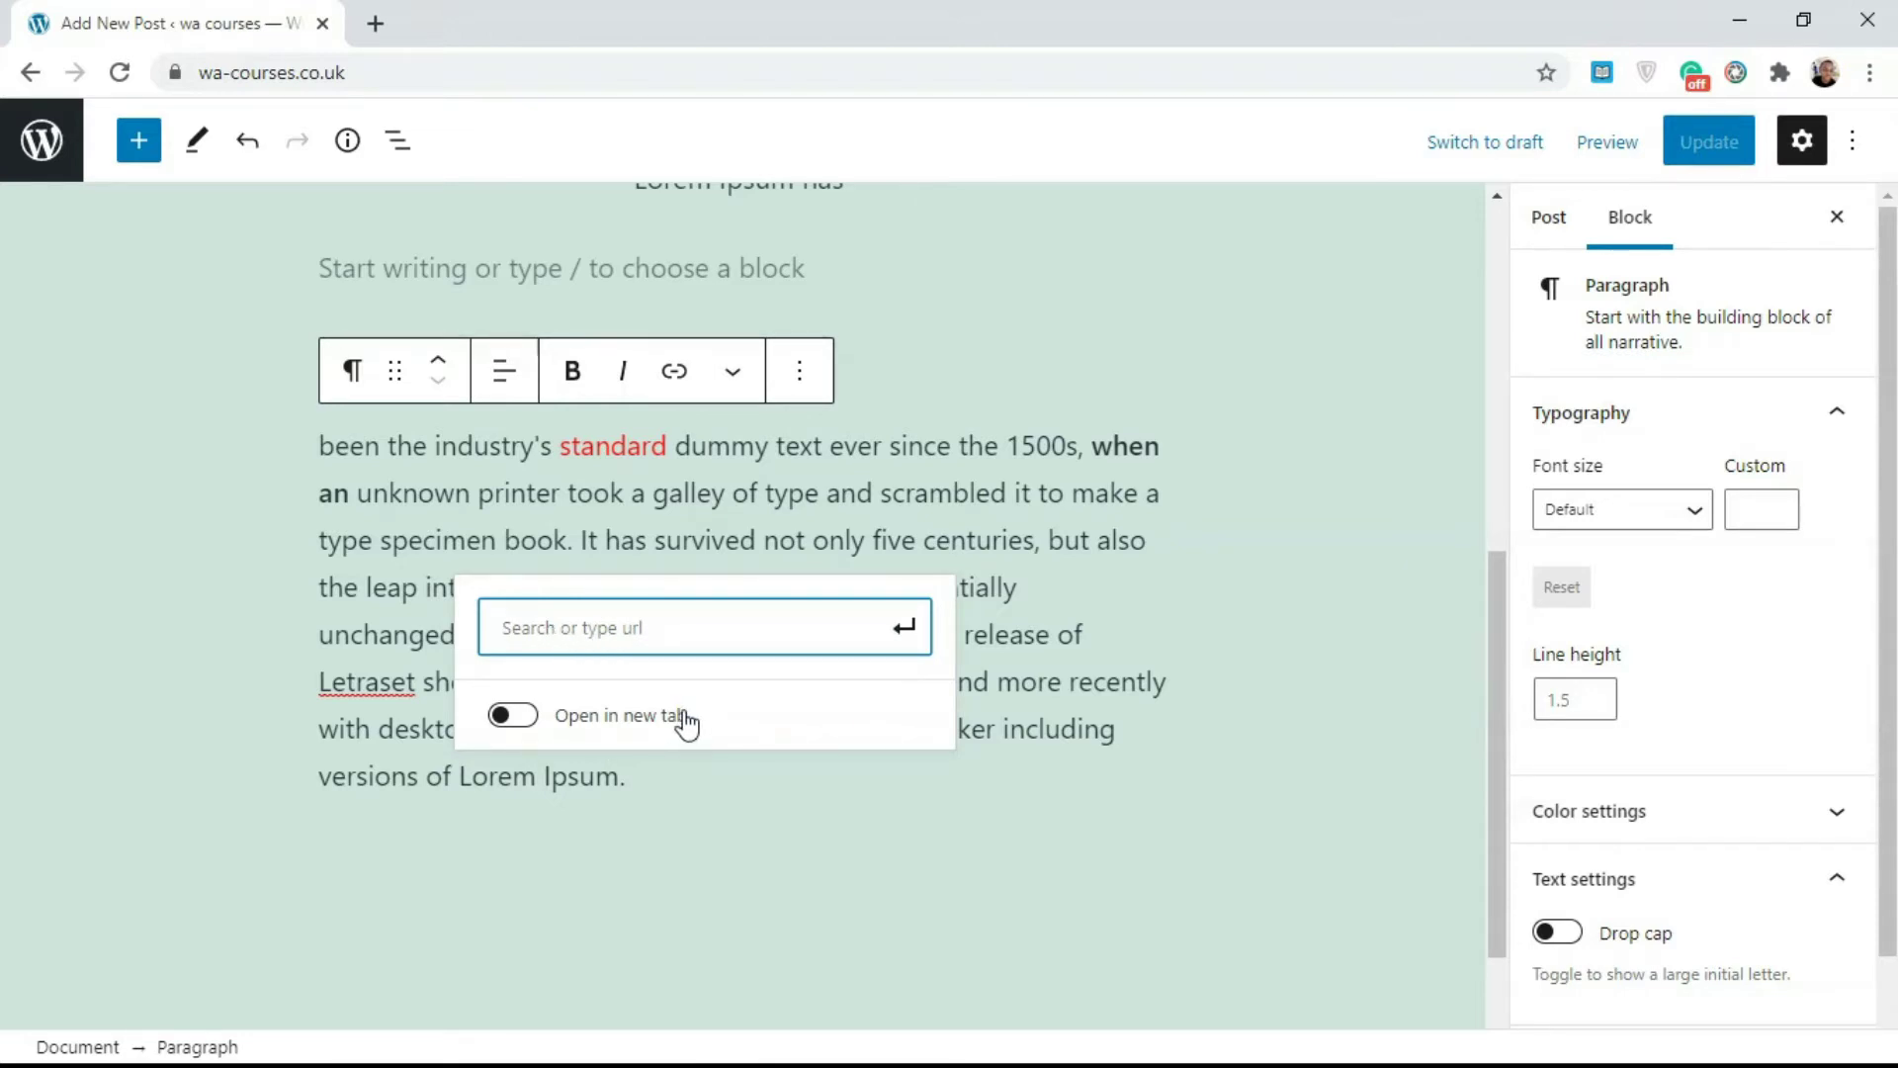
{"action": "type", "text": "google.com"}
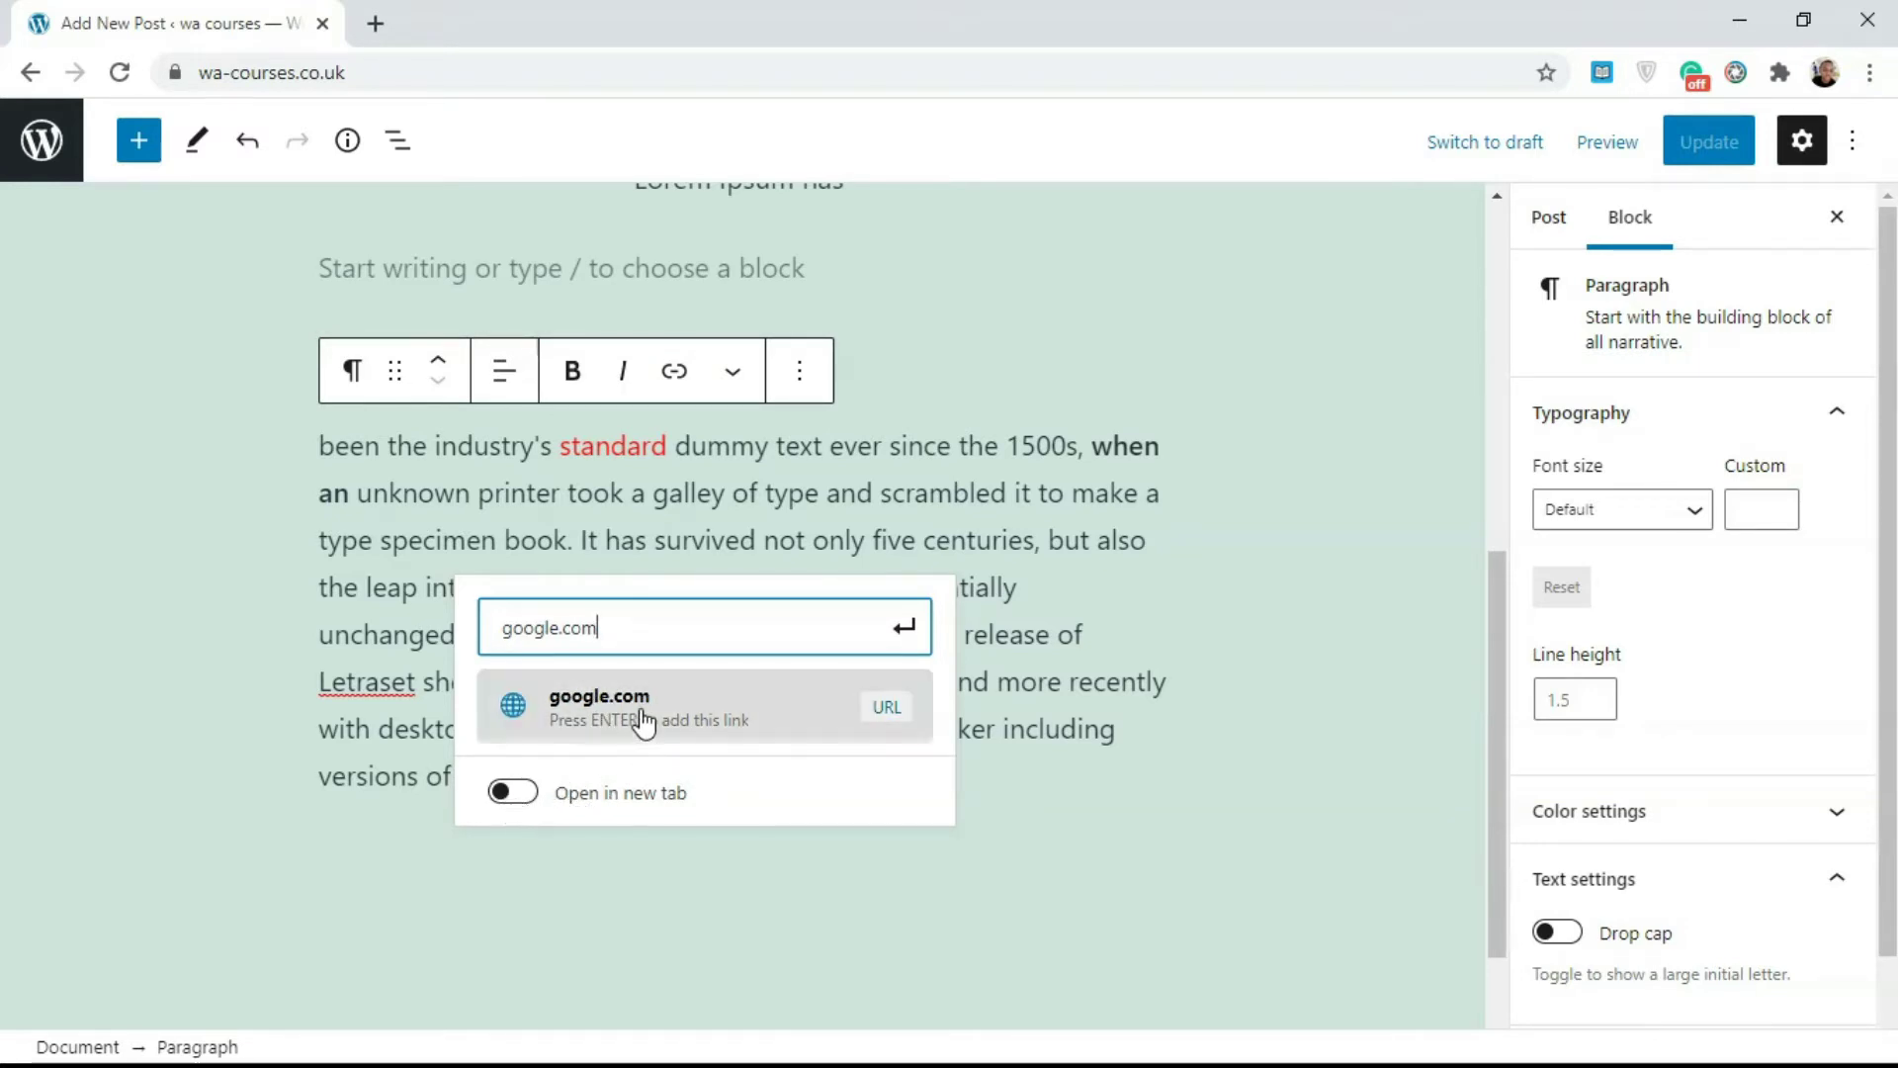
{"action": "left_click", "coordinate": [689, 710]}
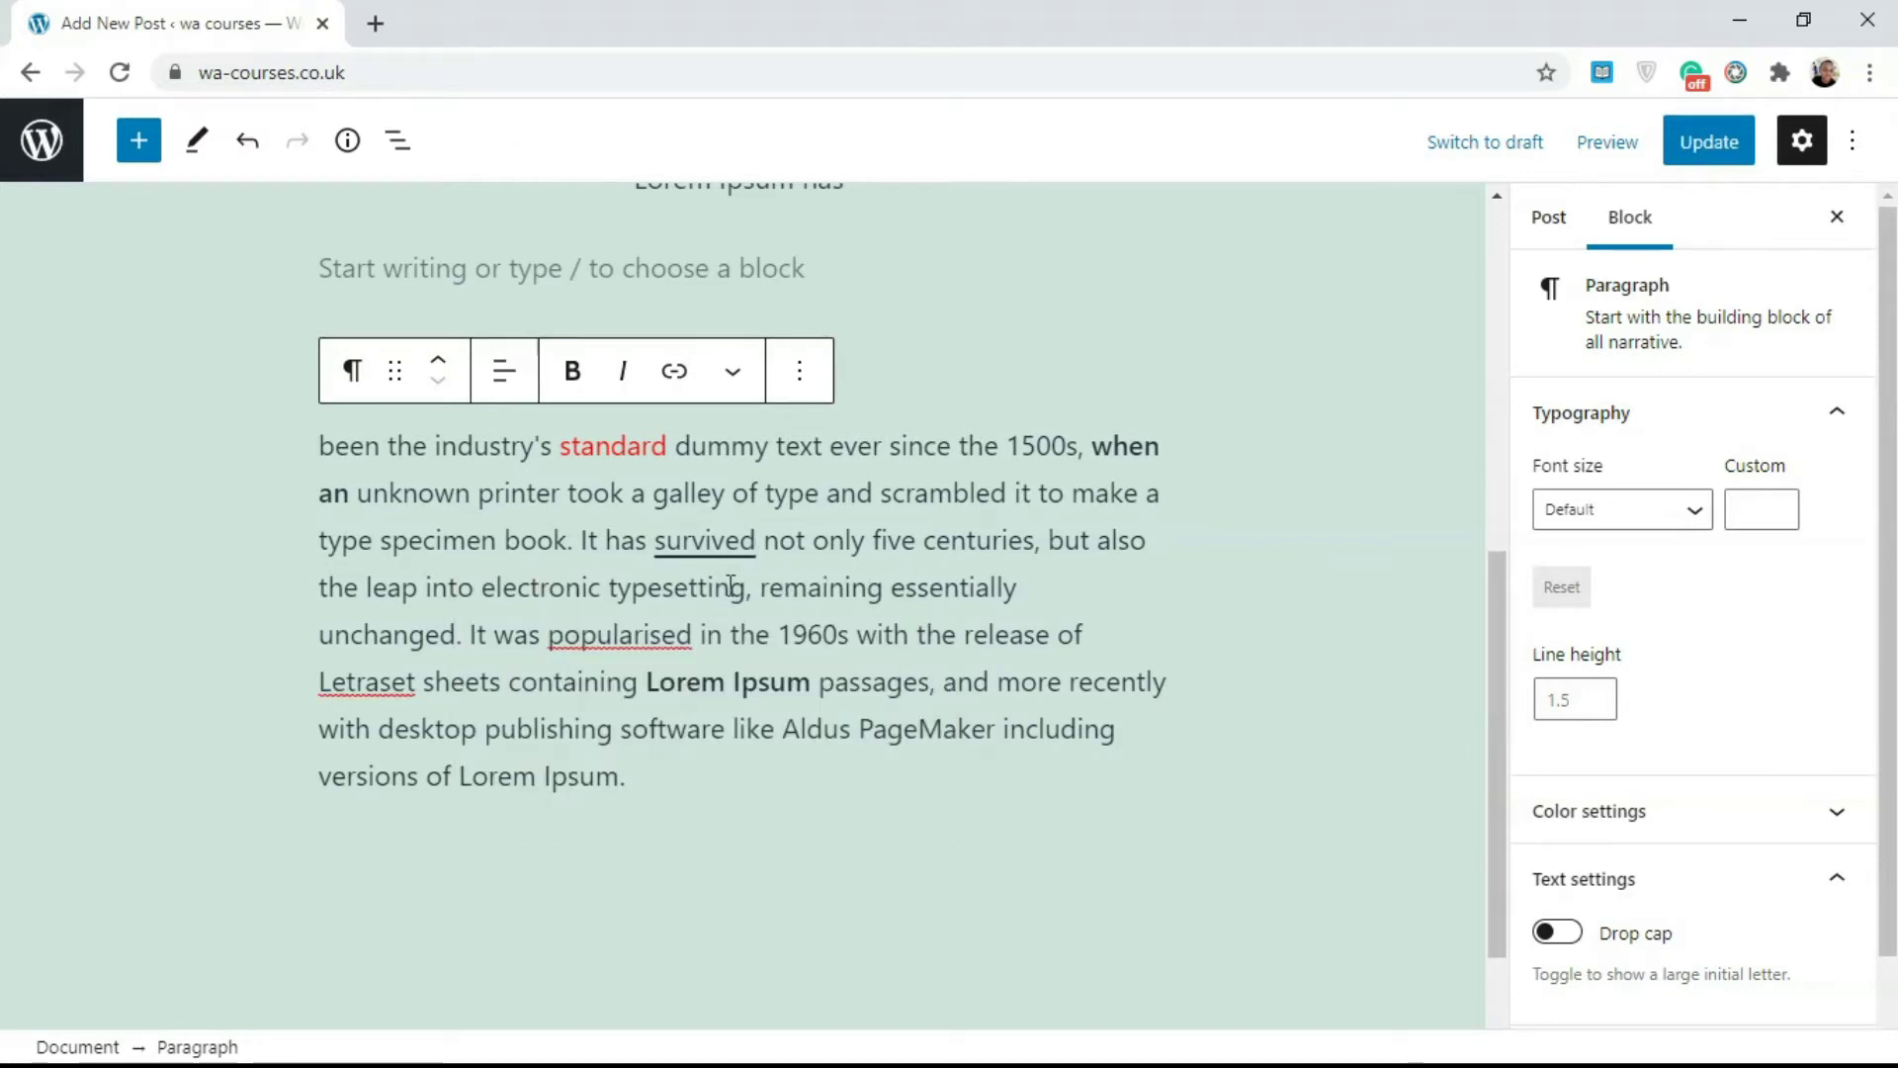
- Test the link on "survived" by opening its google.com page, and close that page again
{"action": "left_click", "coordinate": [712, 553]}
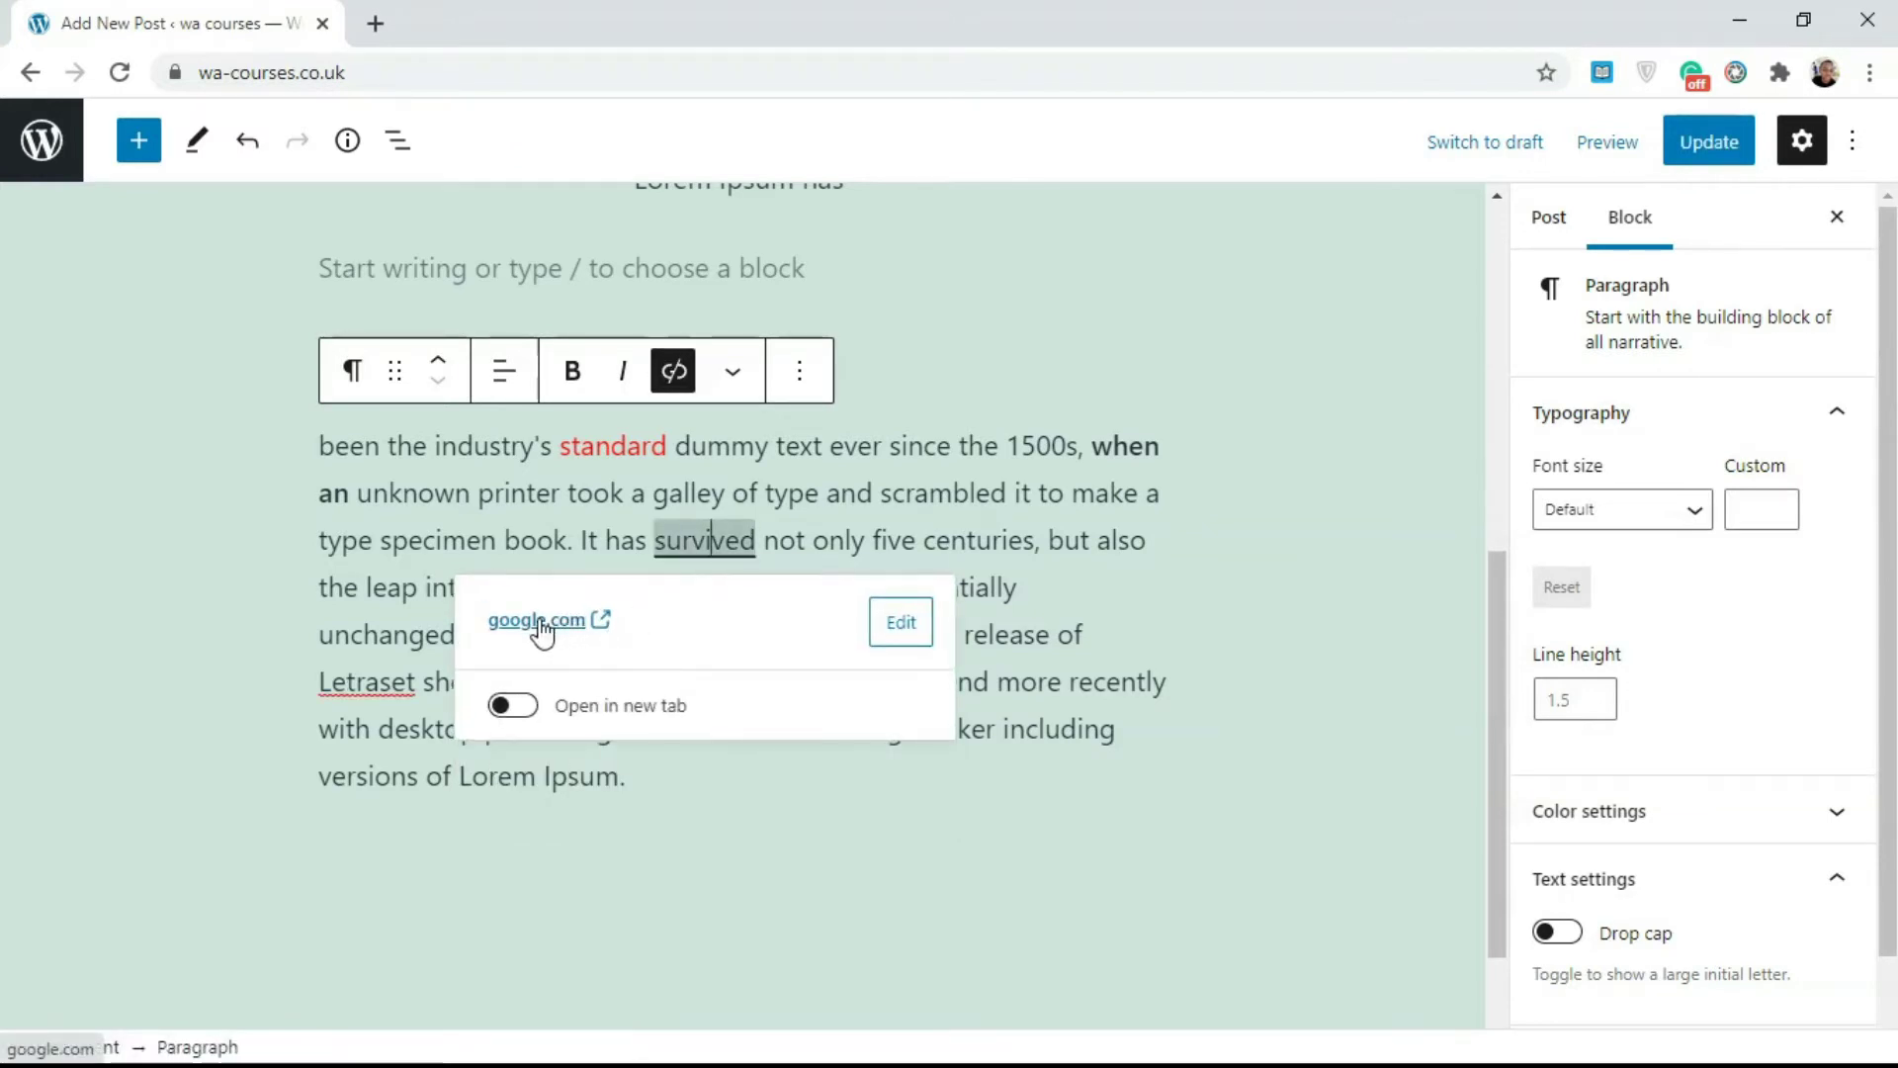
{"action": "left_click", "coordinate": [578, 632]}
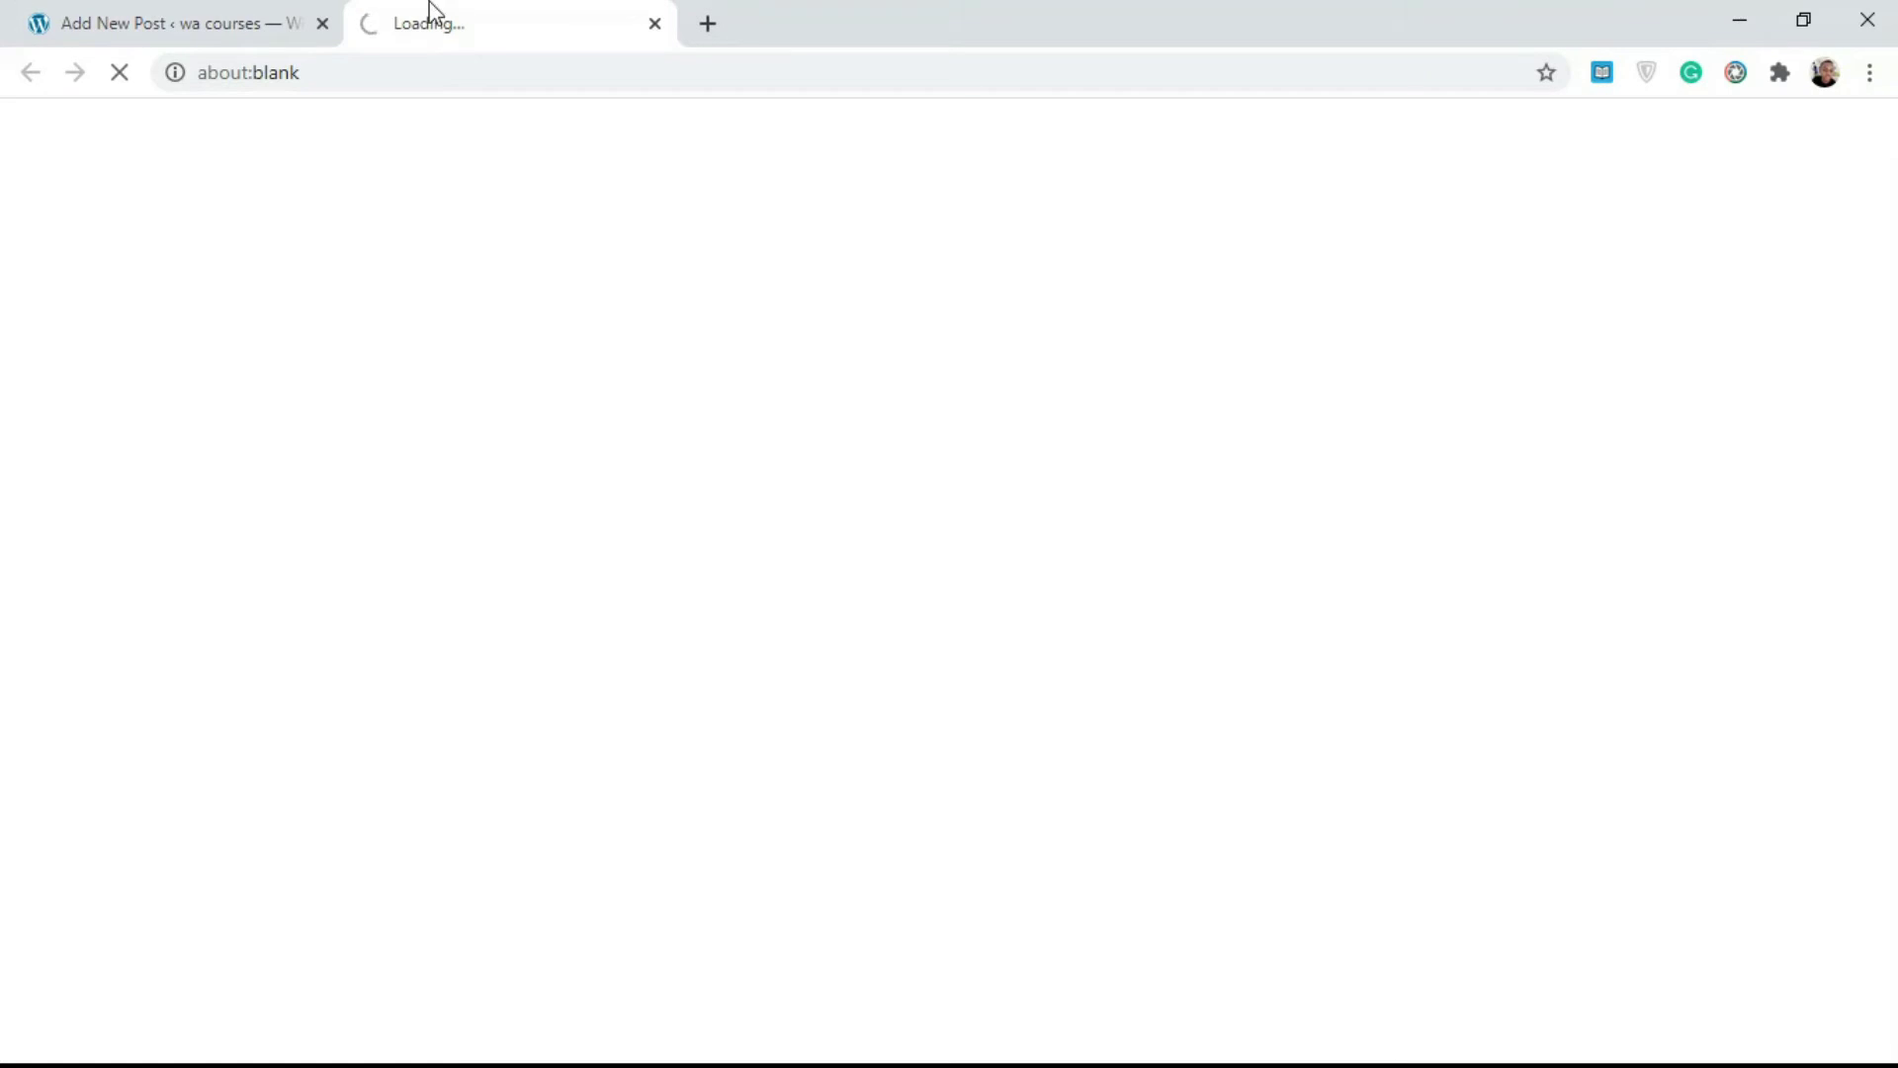
{"action": "left_click", "coordinate": [277, 15]}
{"action": "left_click", "coordinate": [465, 23]}
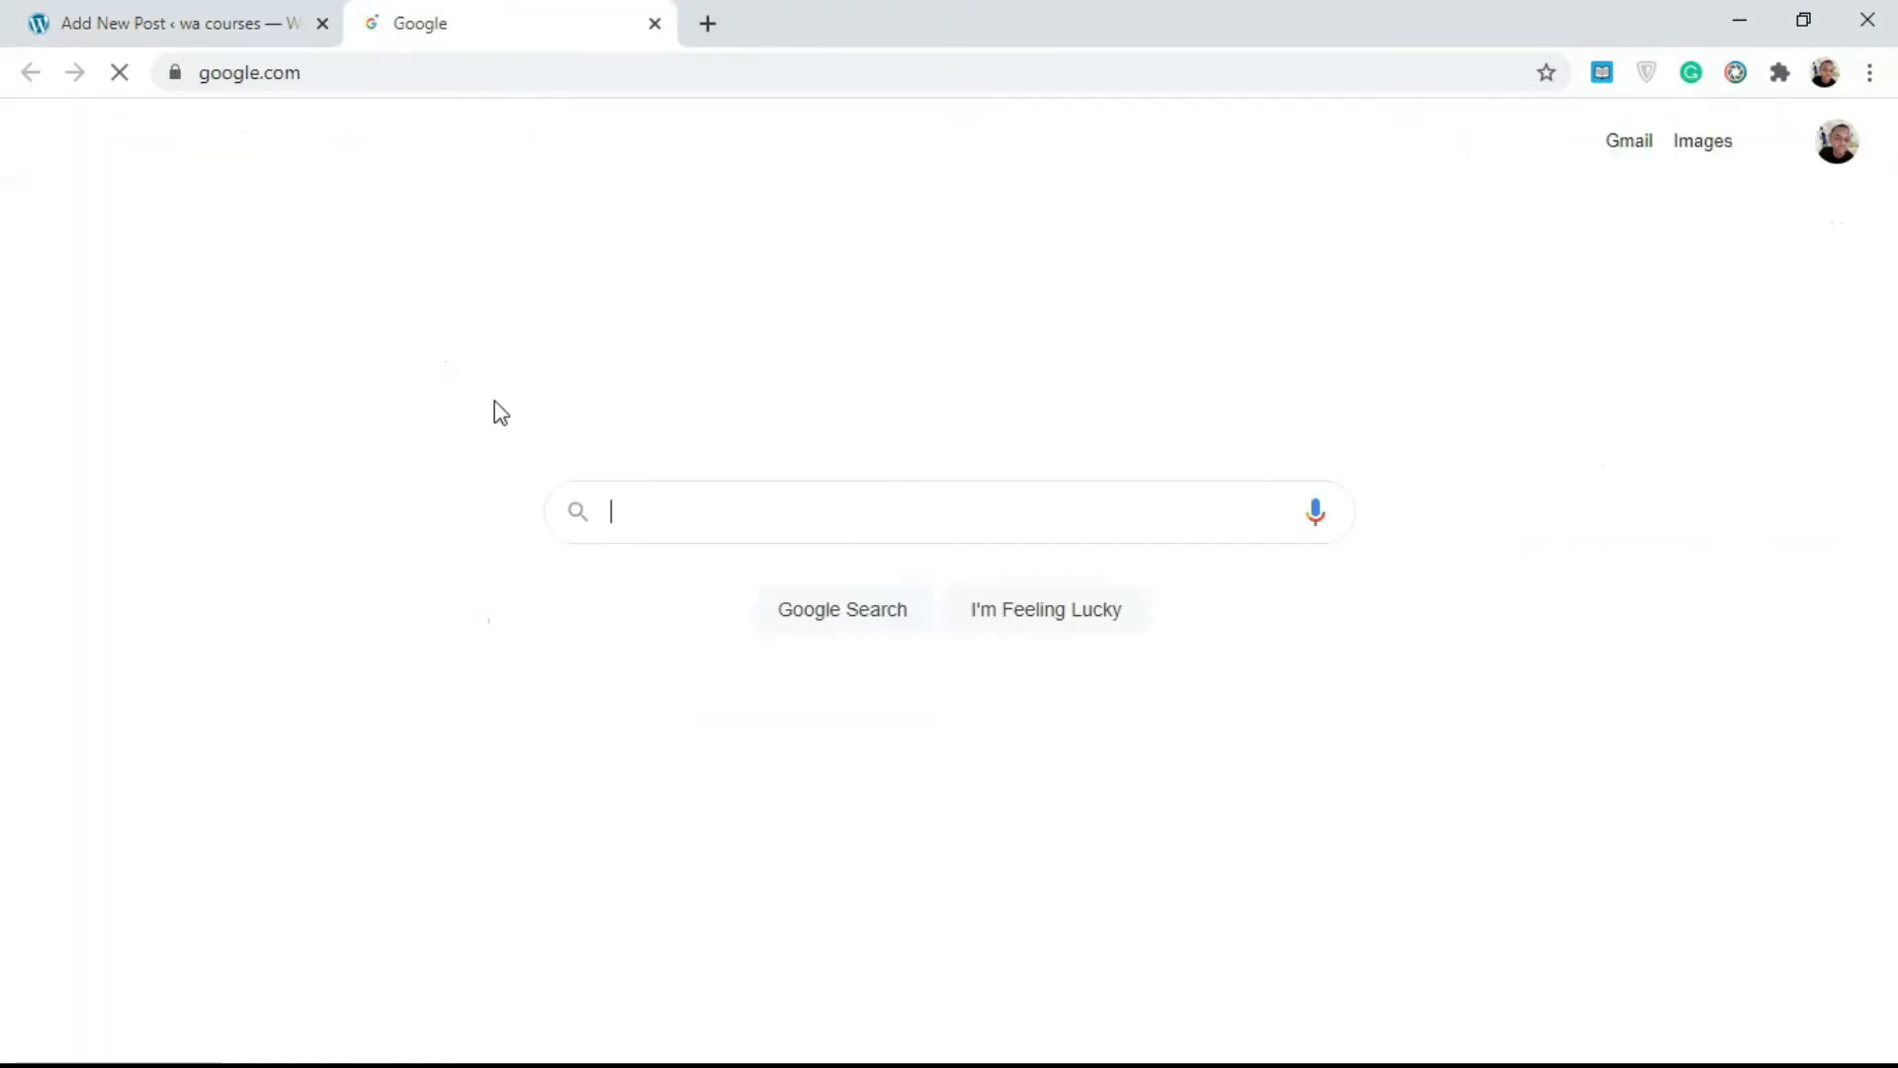
{"action": "left_click", "coordinate": [654, 22]}
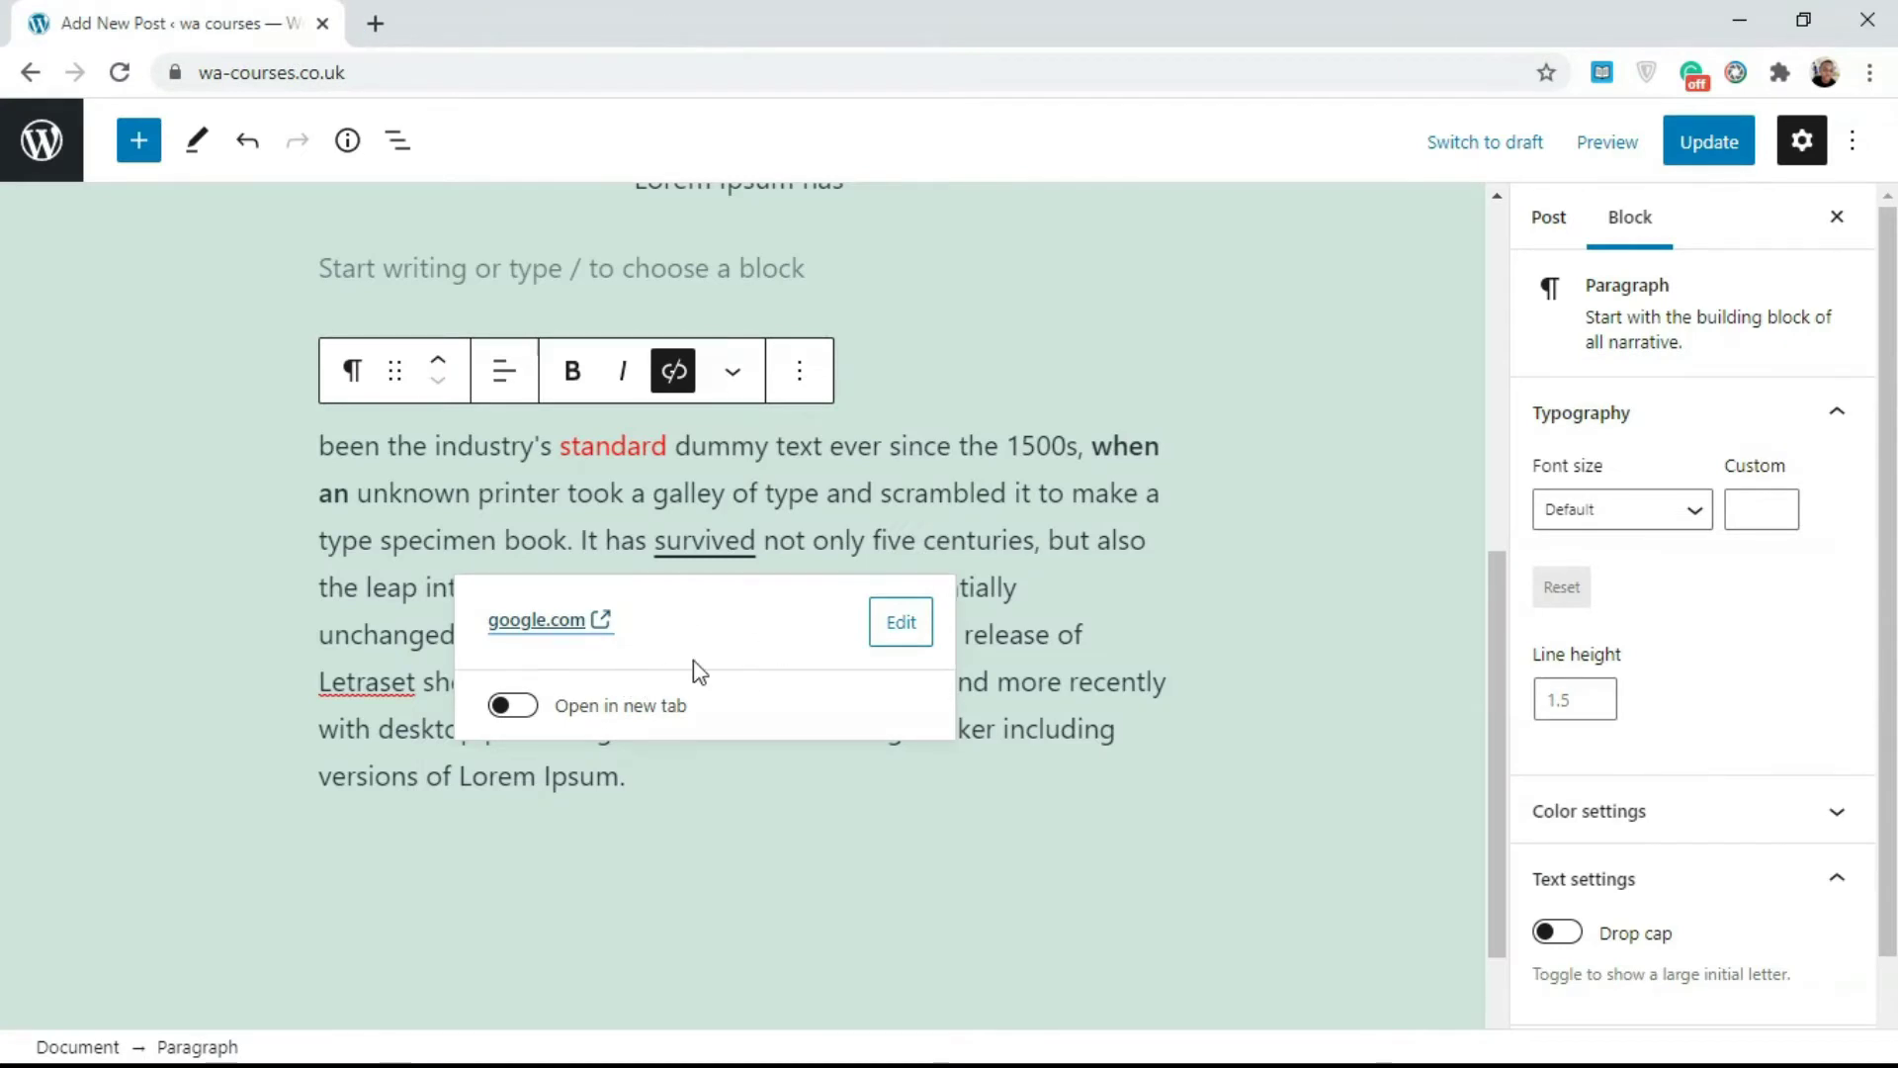
- Remove the link from the word "survived"
{"action": "left_click", "coordinate": [804, 539]}
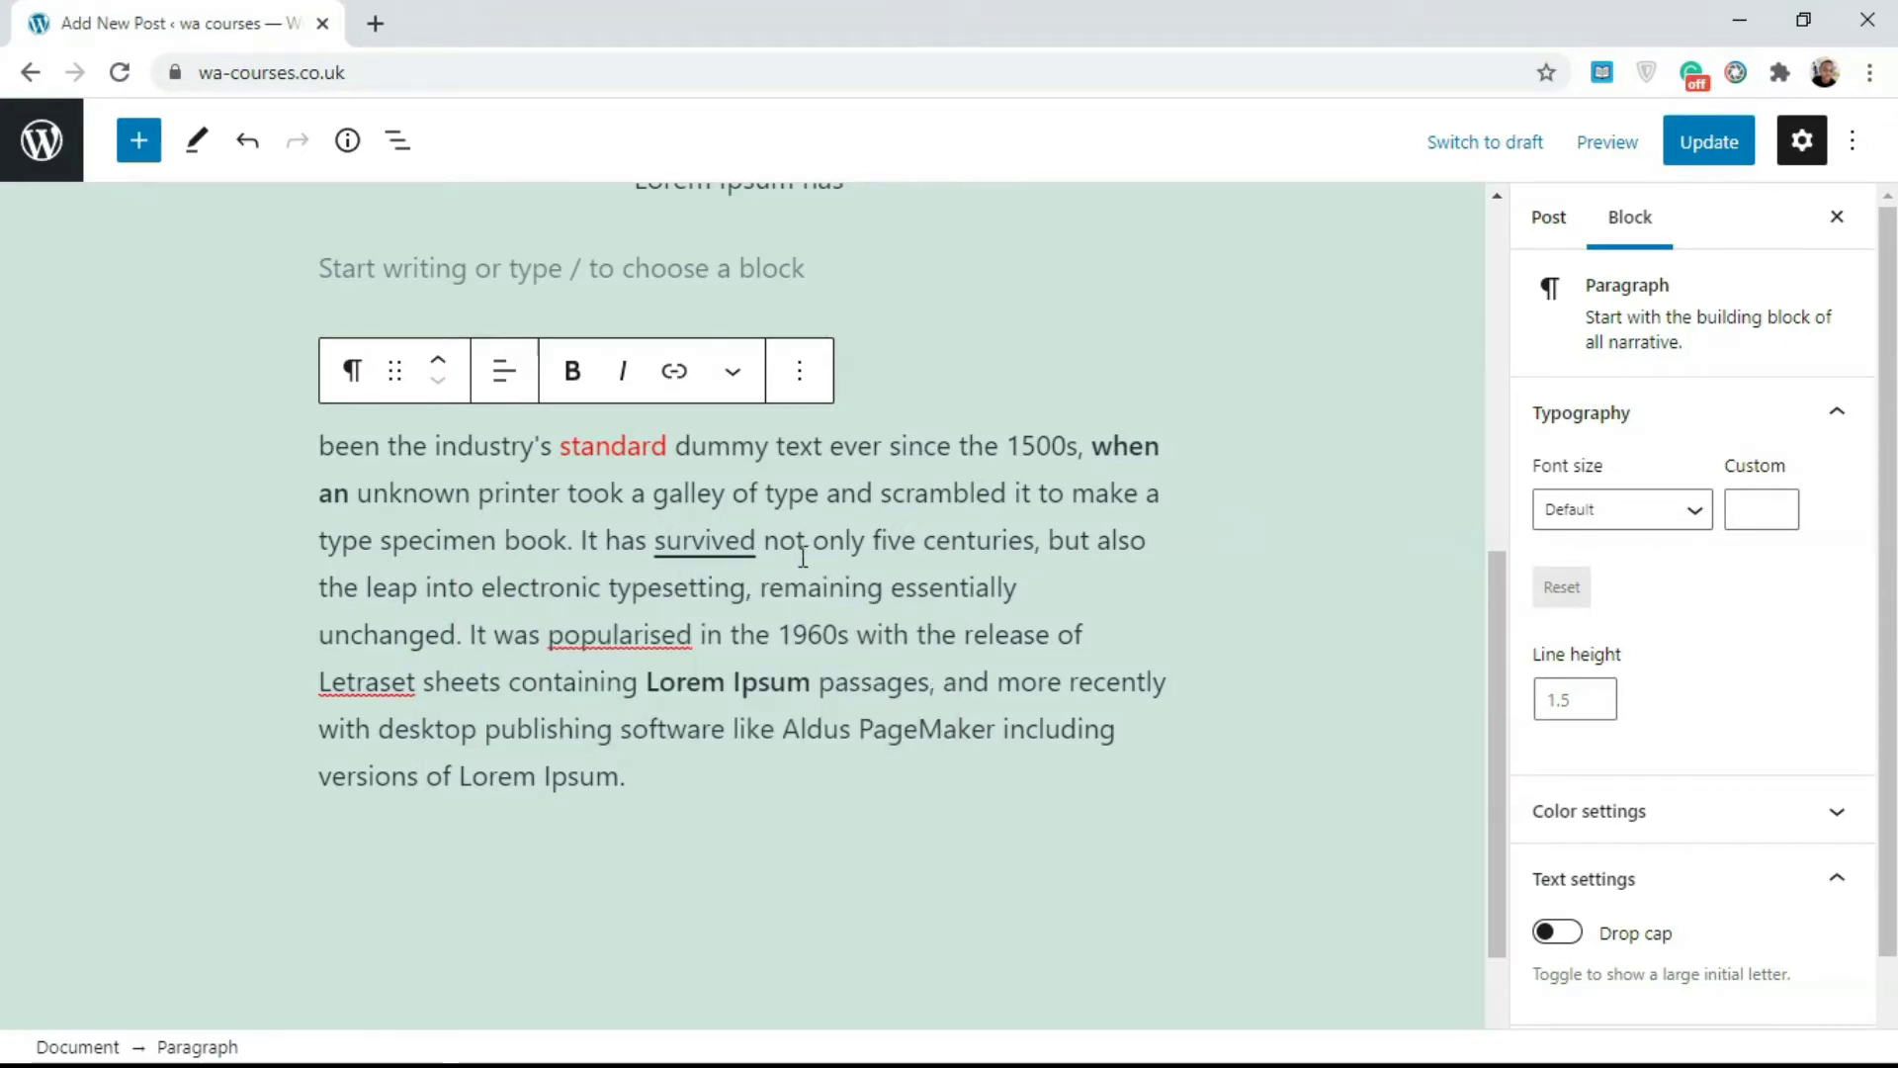
{"action": "left_click", "coordinate": [703, 541]}
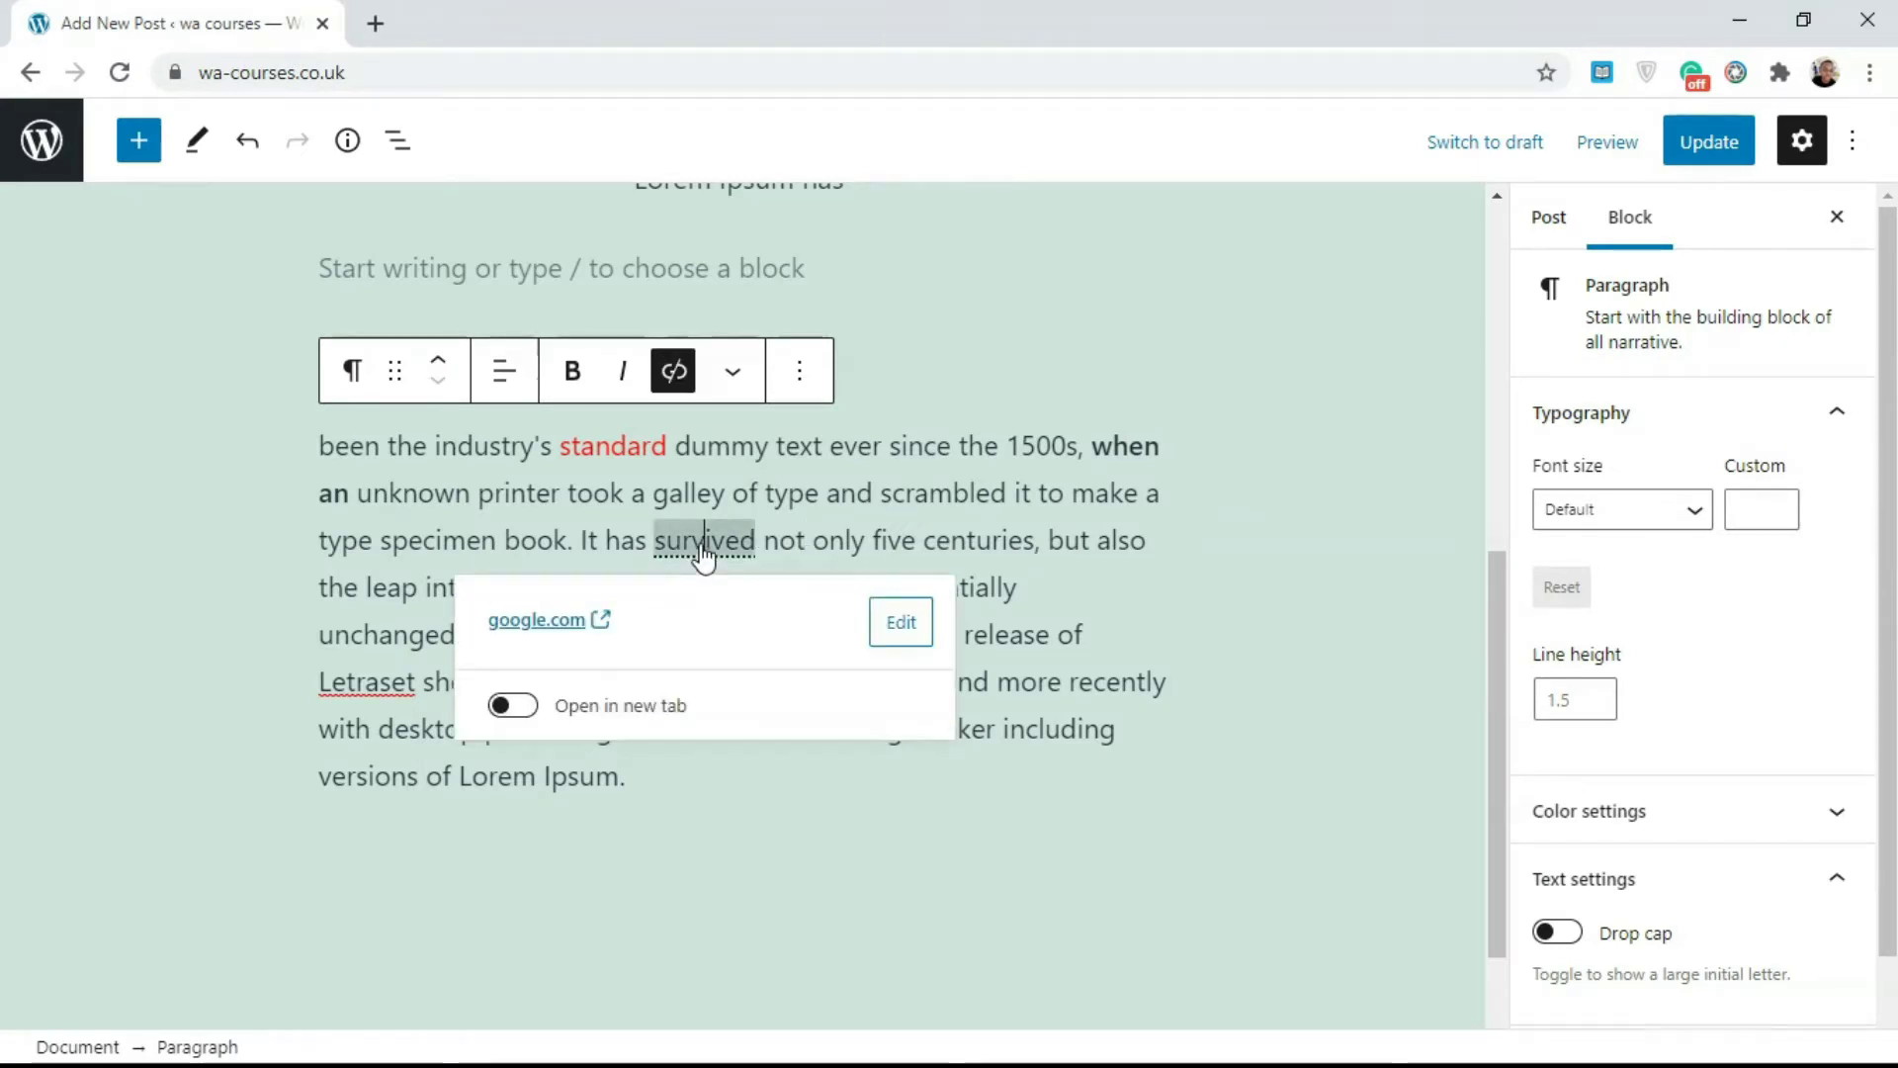
{"action": "left_click", "coordinate": [672, 376]}
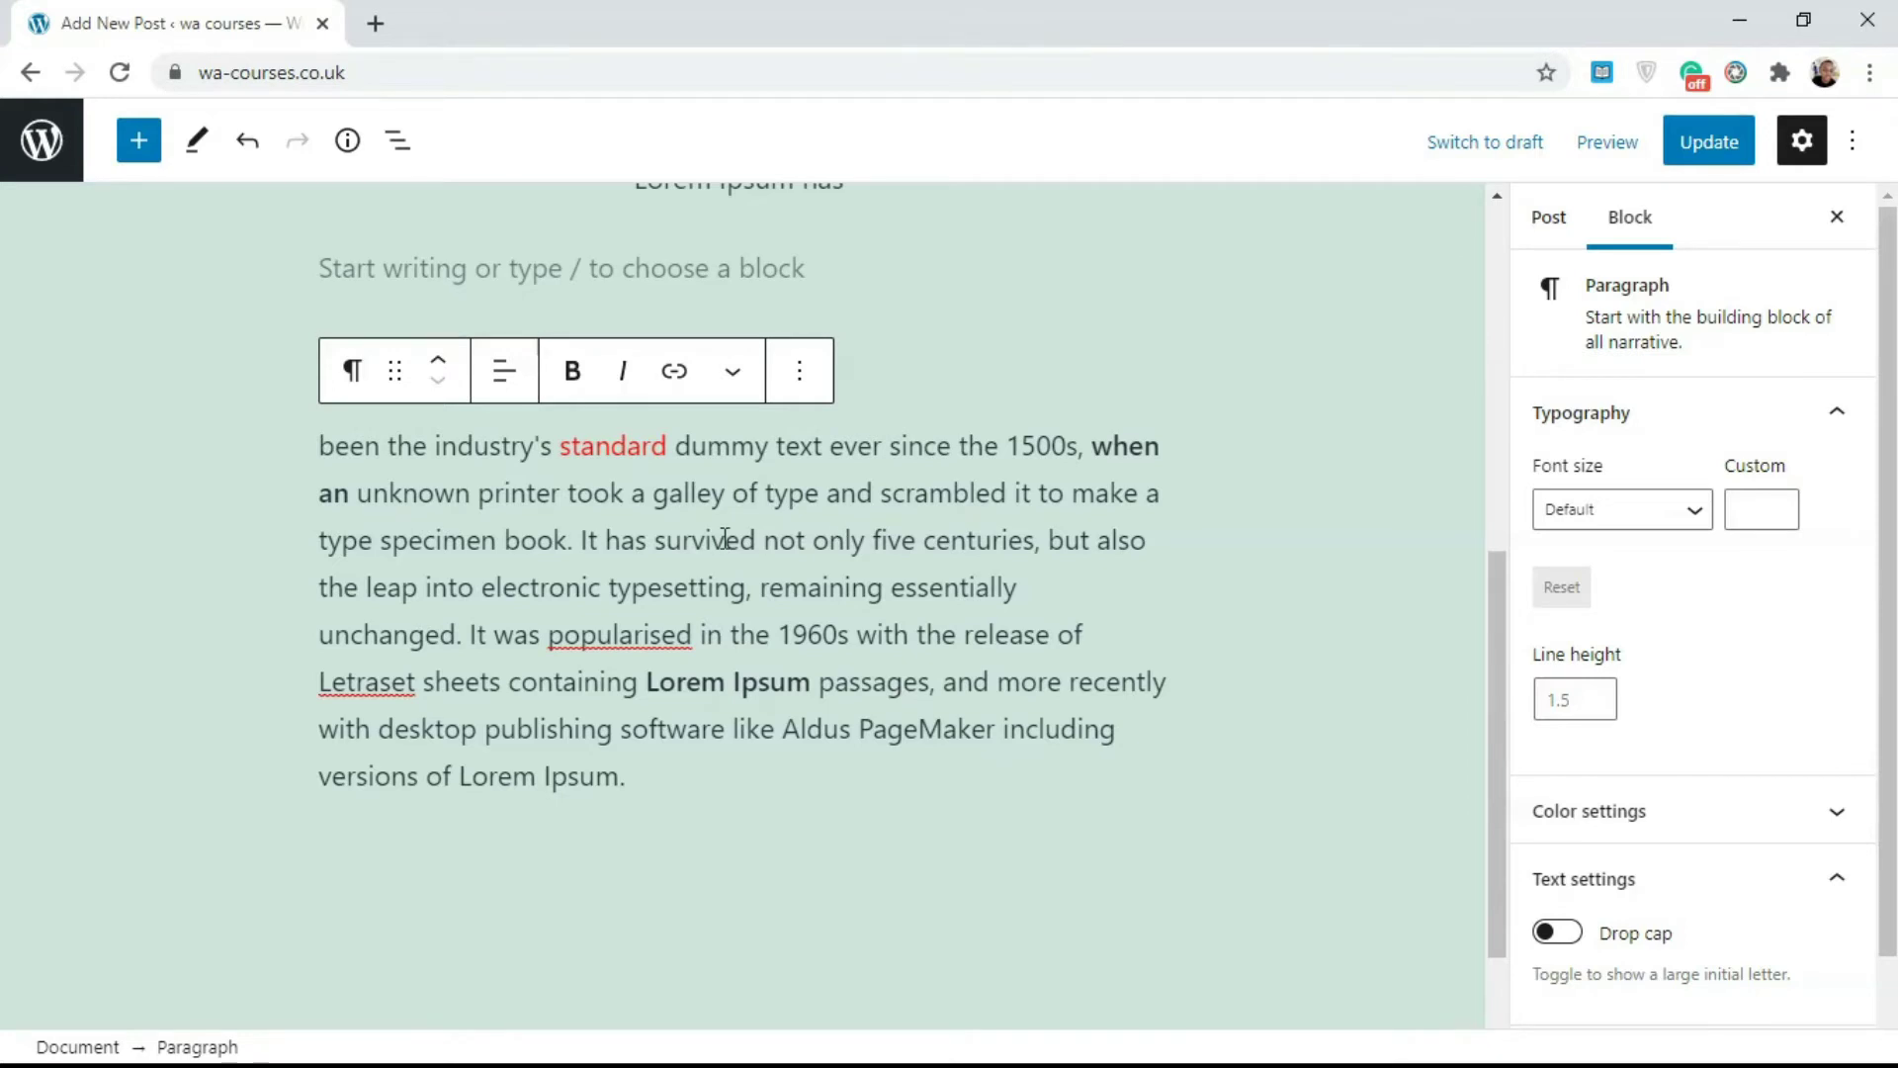
- Deselect the paragraph and expand the Permalink section of the post settings
{"action": "left_click_drag", "start_coordinate": [1487, 641], "coordinate": [1439, 447]}
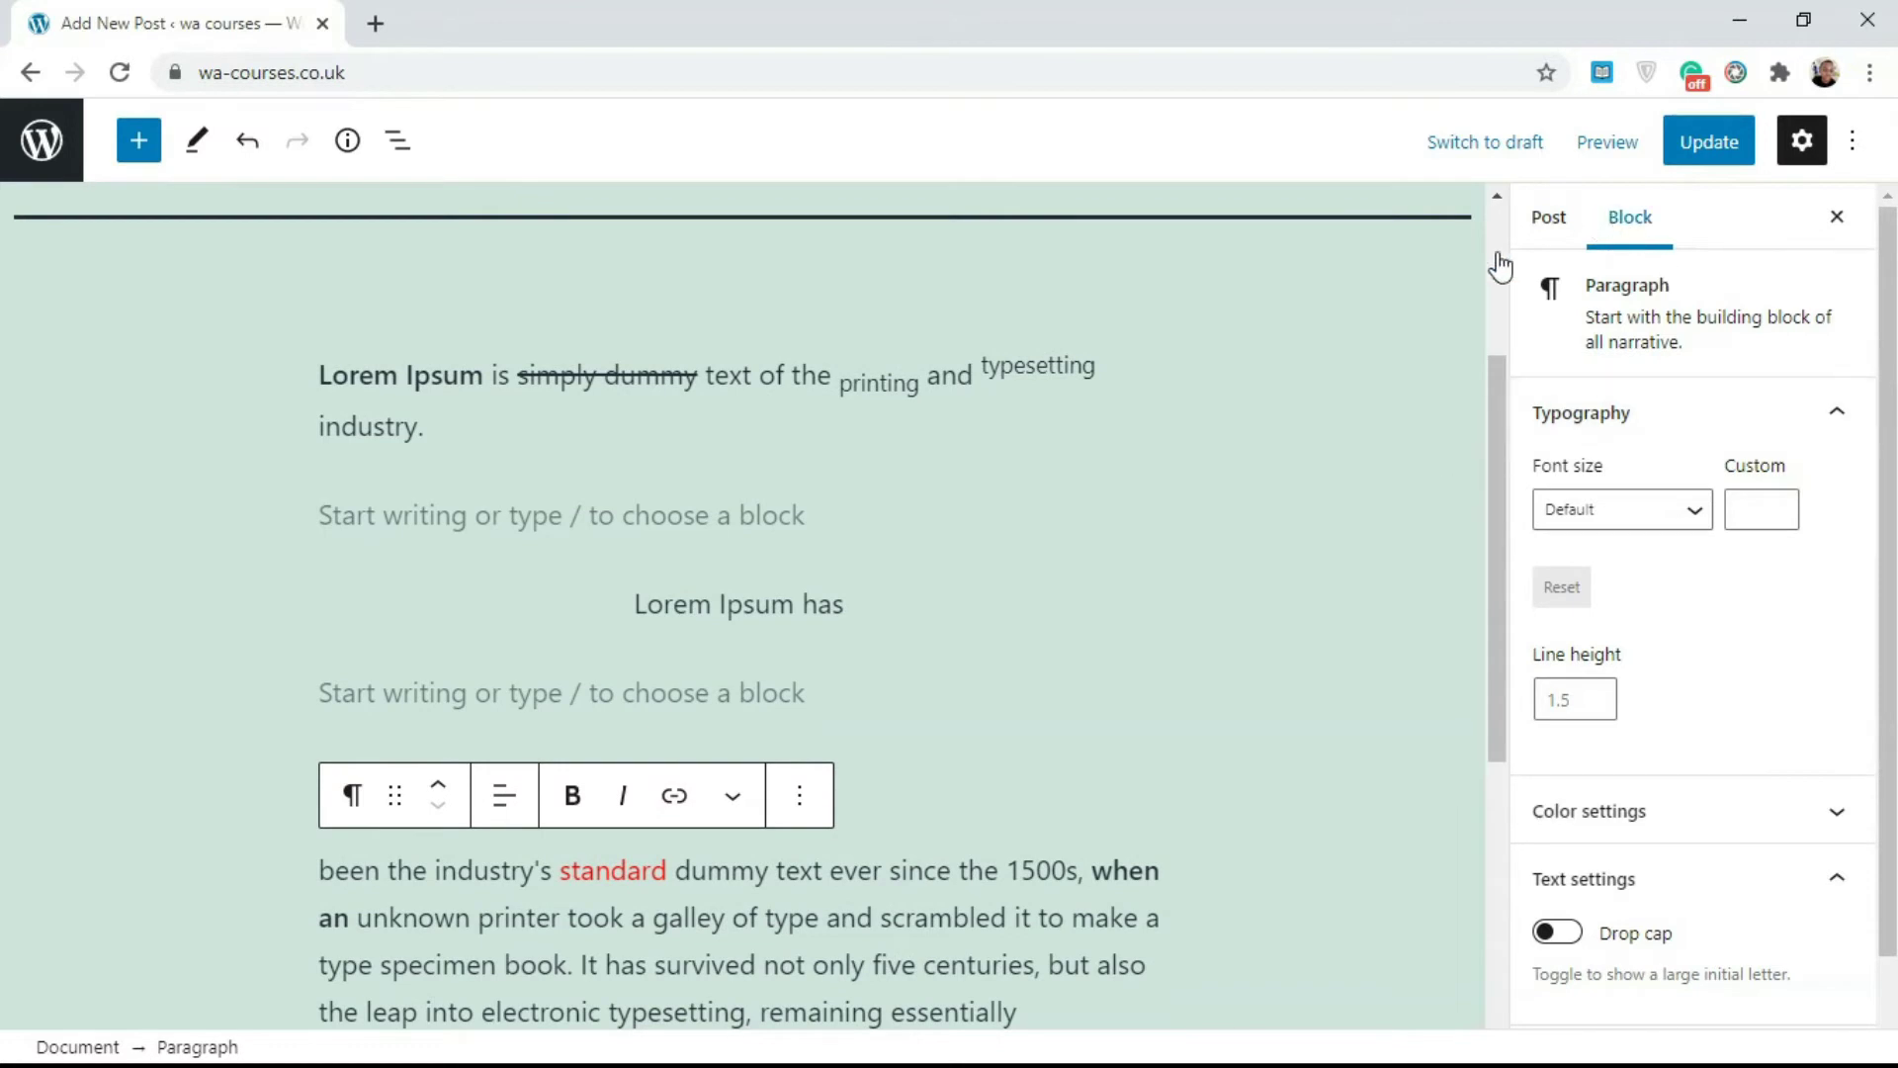
{"action": "left_click", "coordinate": [1837, 218]}
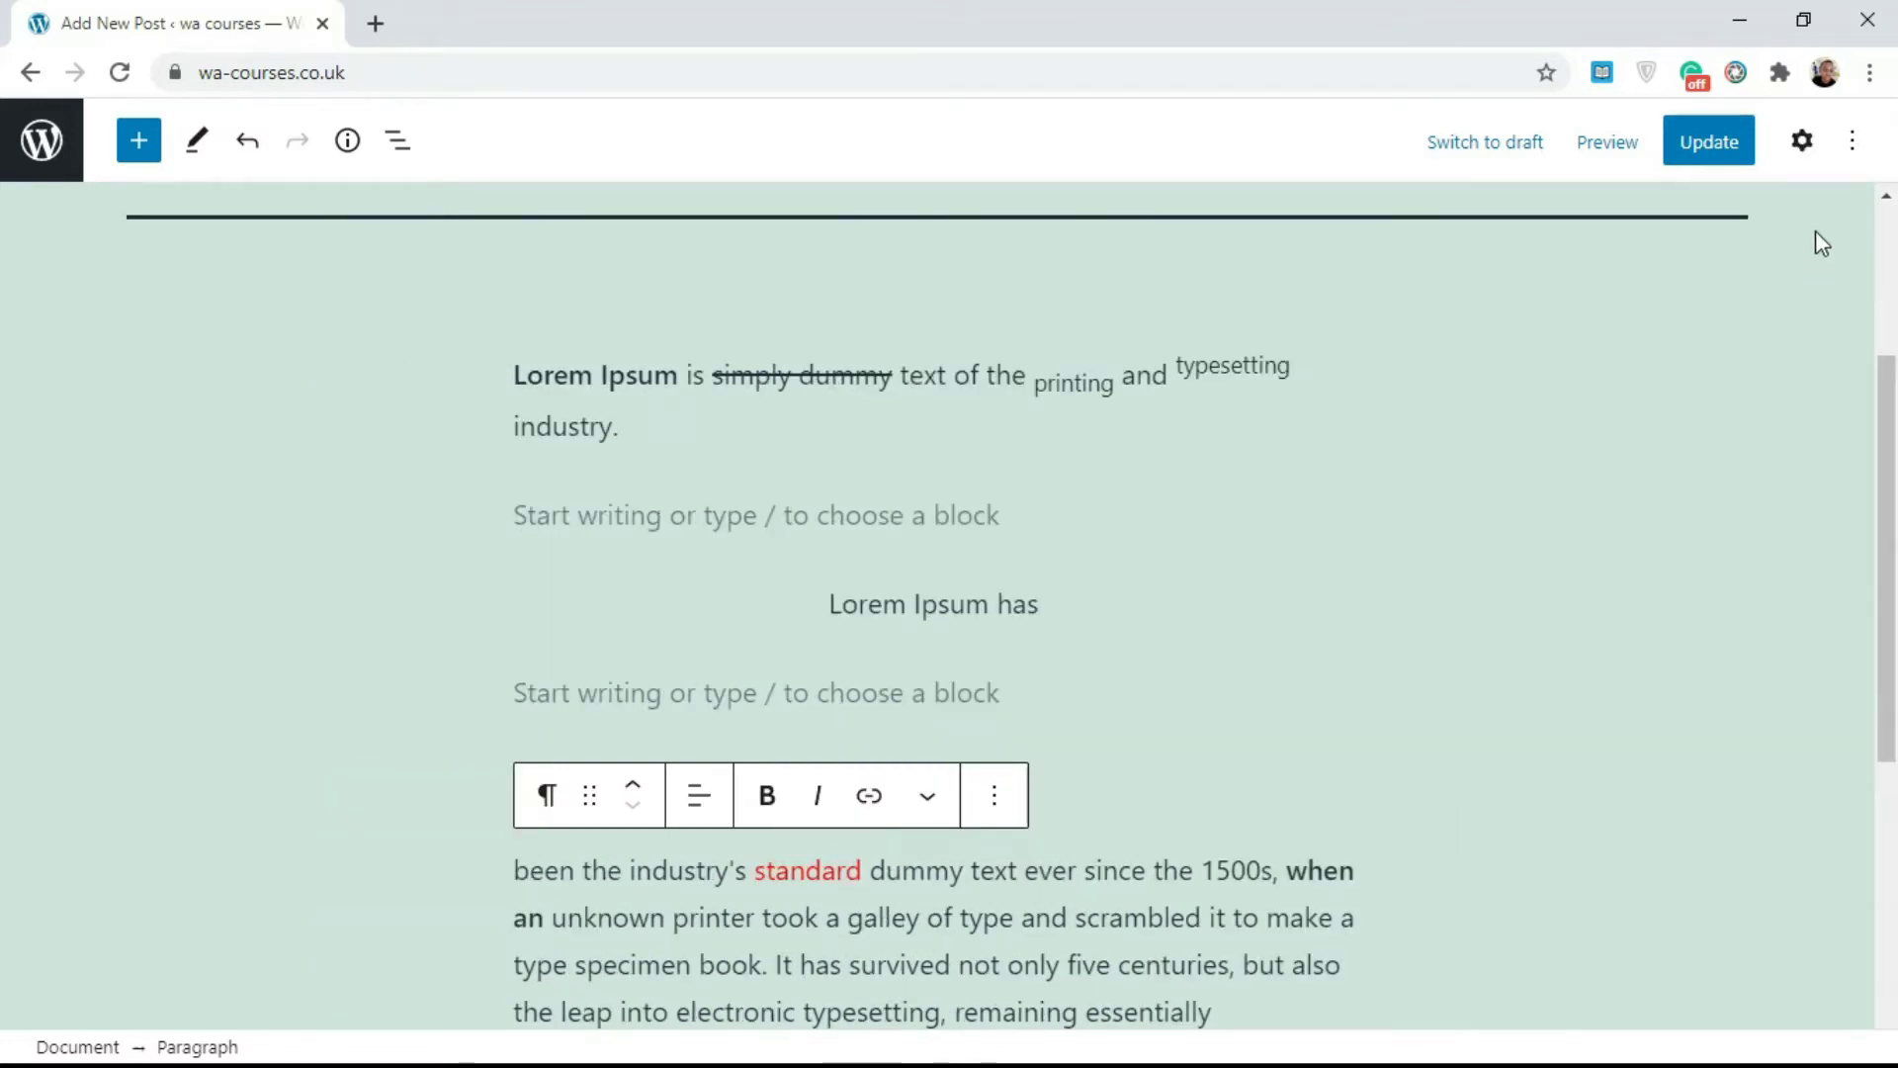
{"action": "left_click", "coordinate": [1828, 574]}
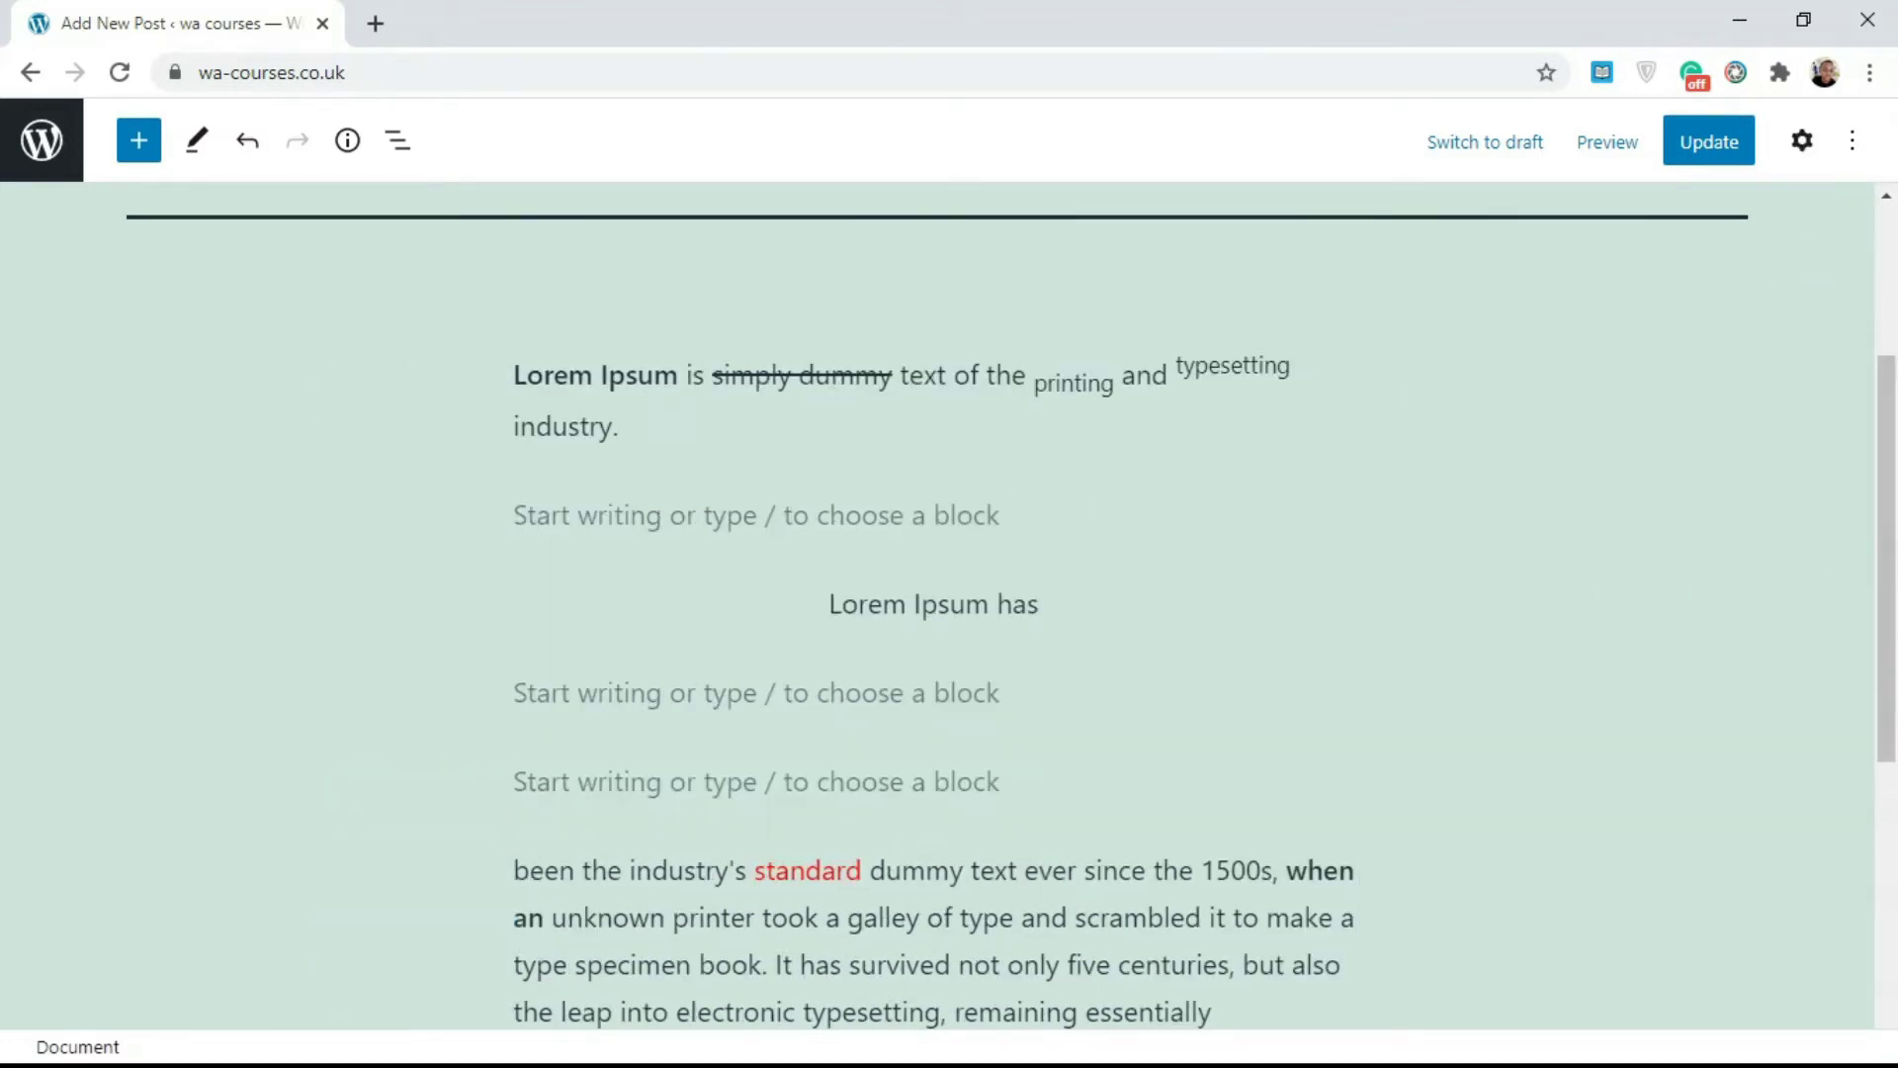
{"action": "left_click", "coordinate": [1801, 143]}
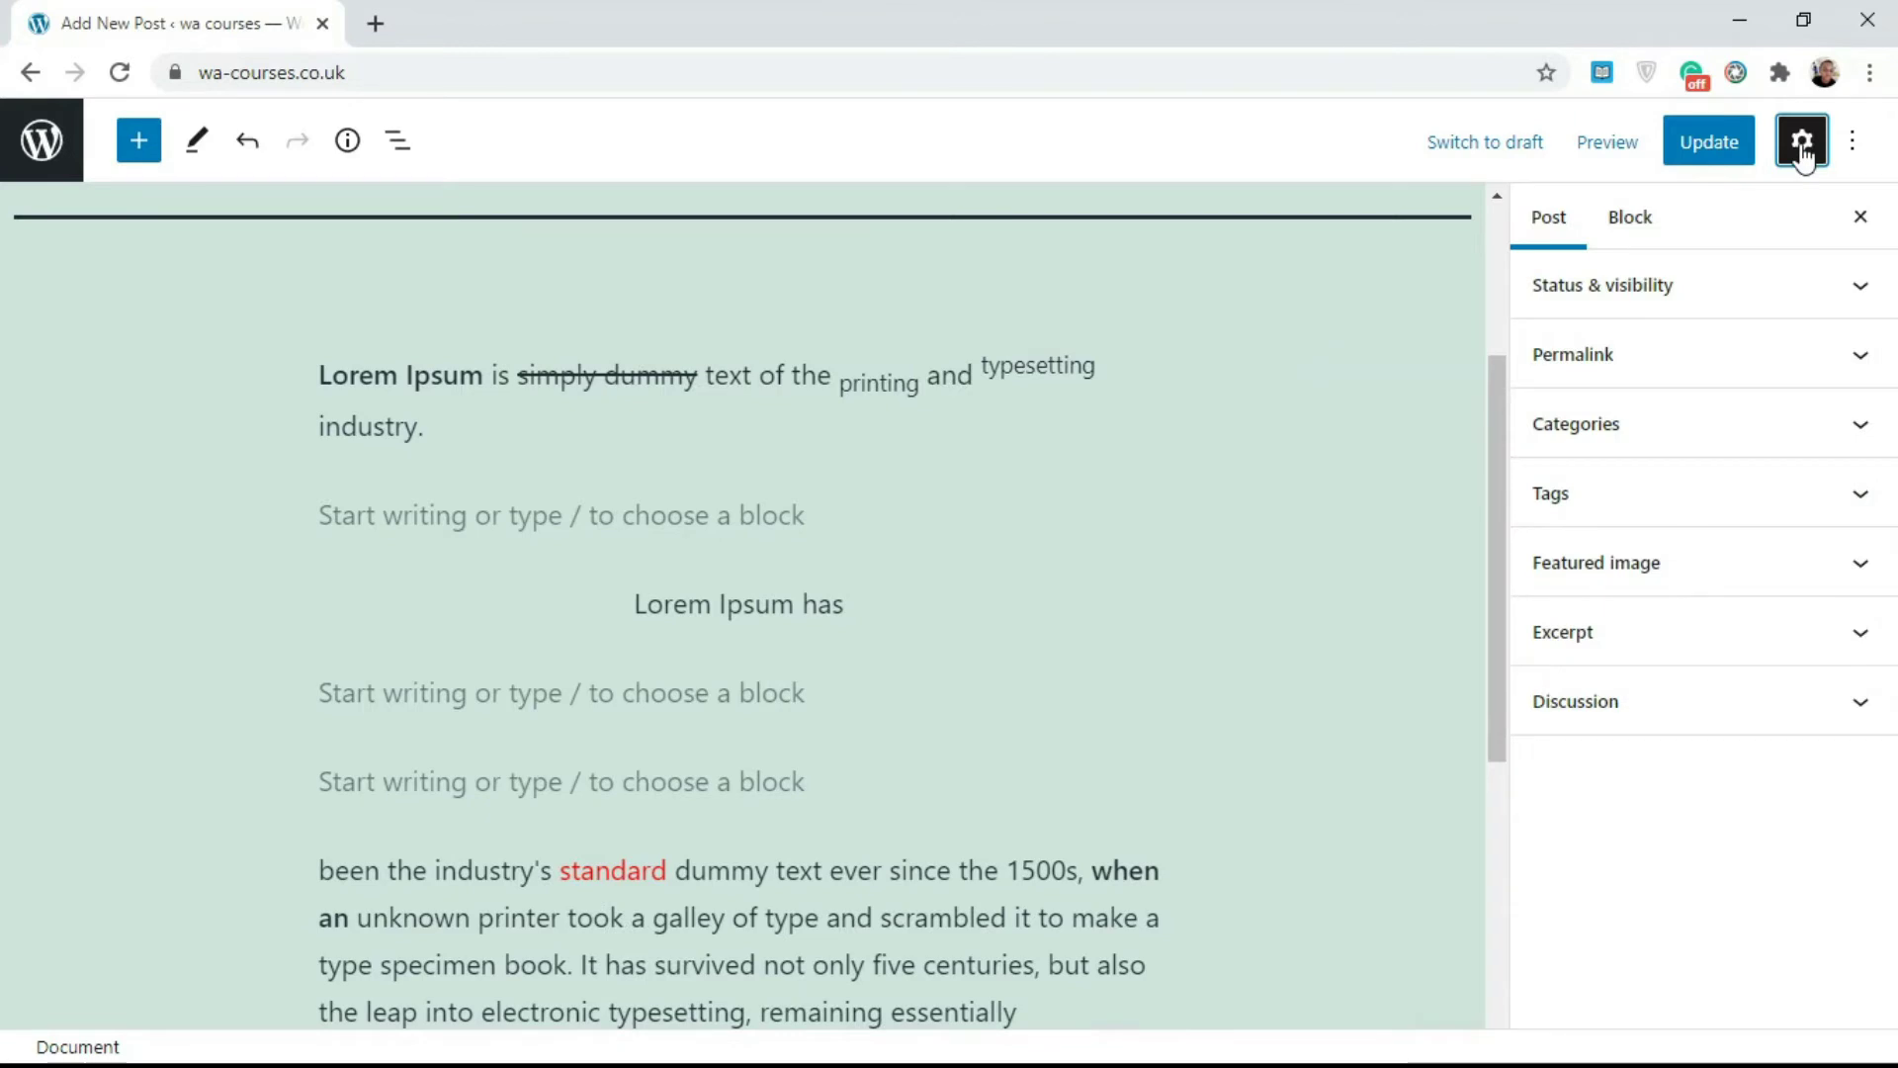
{"action": "left_click", "coordinate": [1548, 233]}
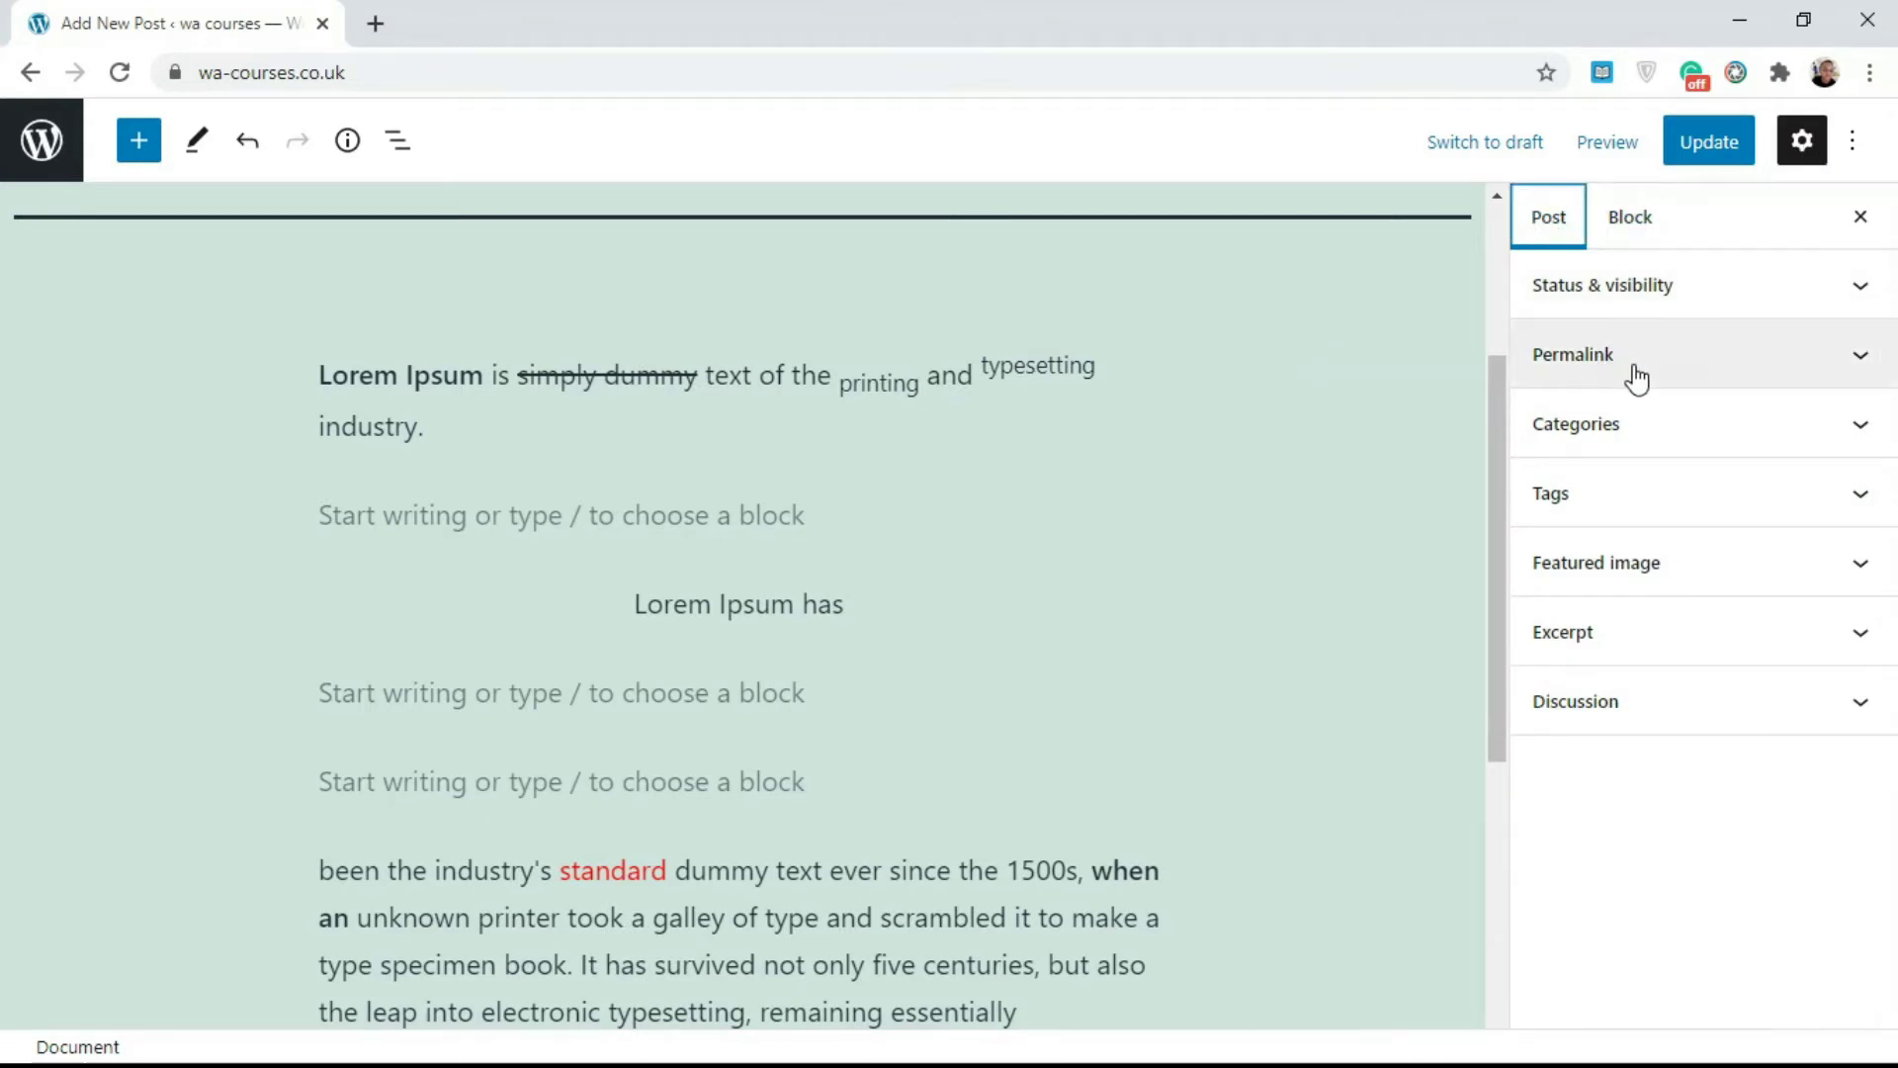
{"action": "left_click", "coordinate": [1626, 367]}
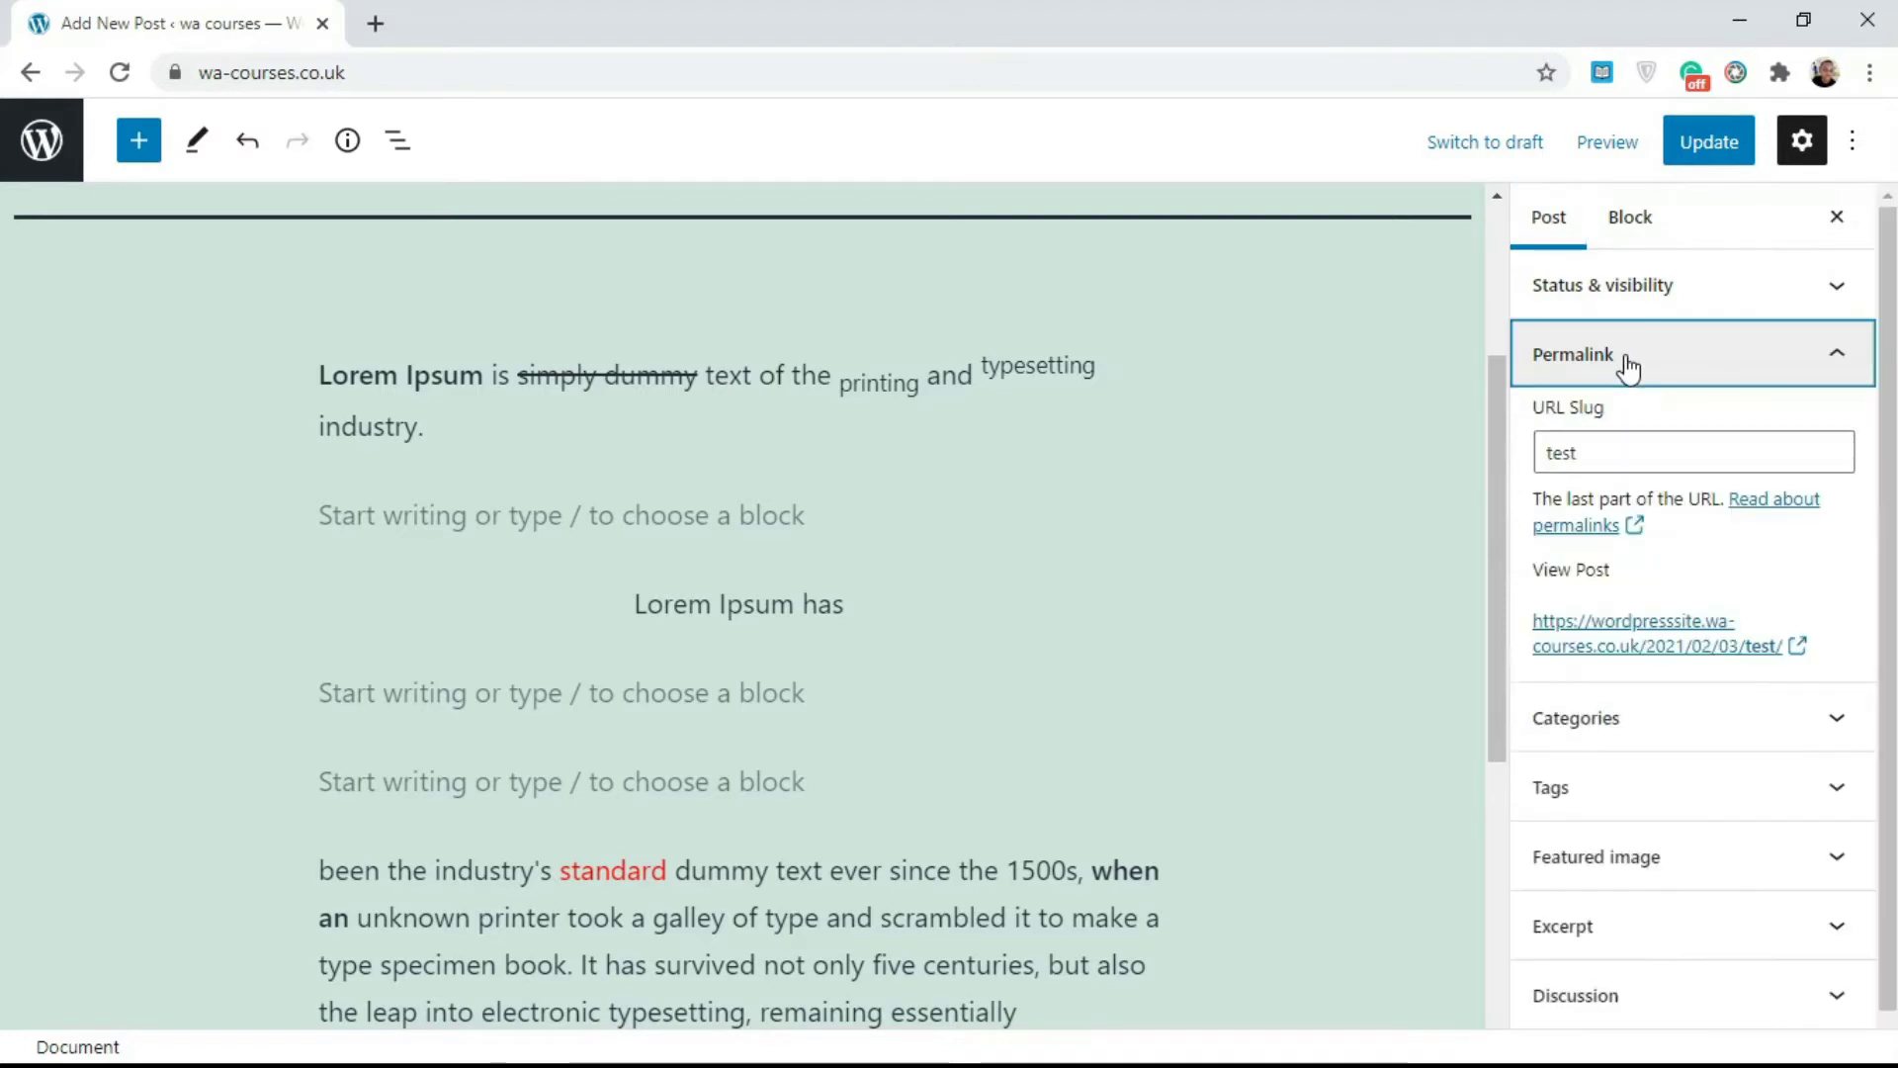
- Set the post's URL slug to "jumper" and update the post
{"action": "left_click", "coordinate": [1588, 451]}
{"action": "left_click_drag", "start_coordinate": [1589, 451], "coordinate": [1533, 474]}
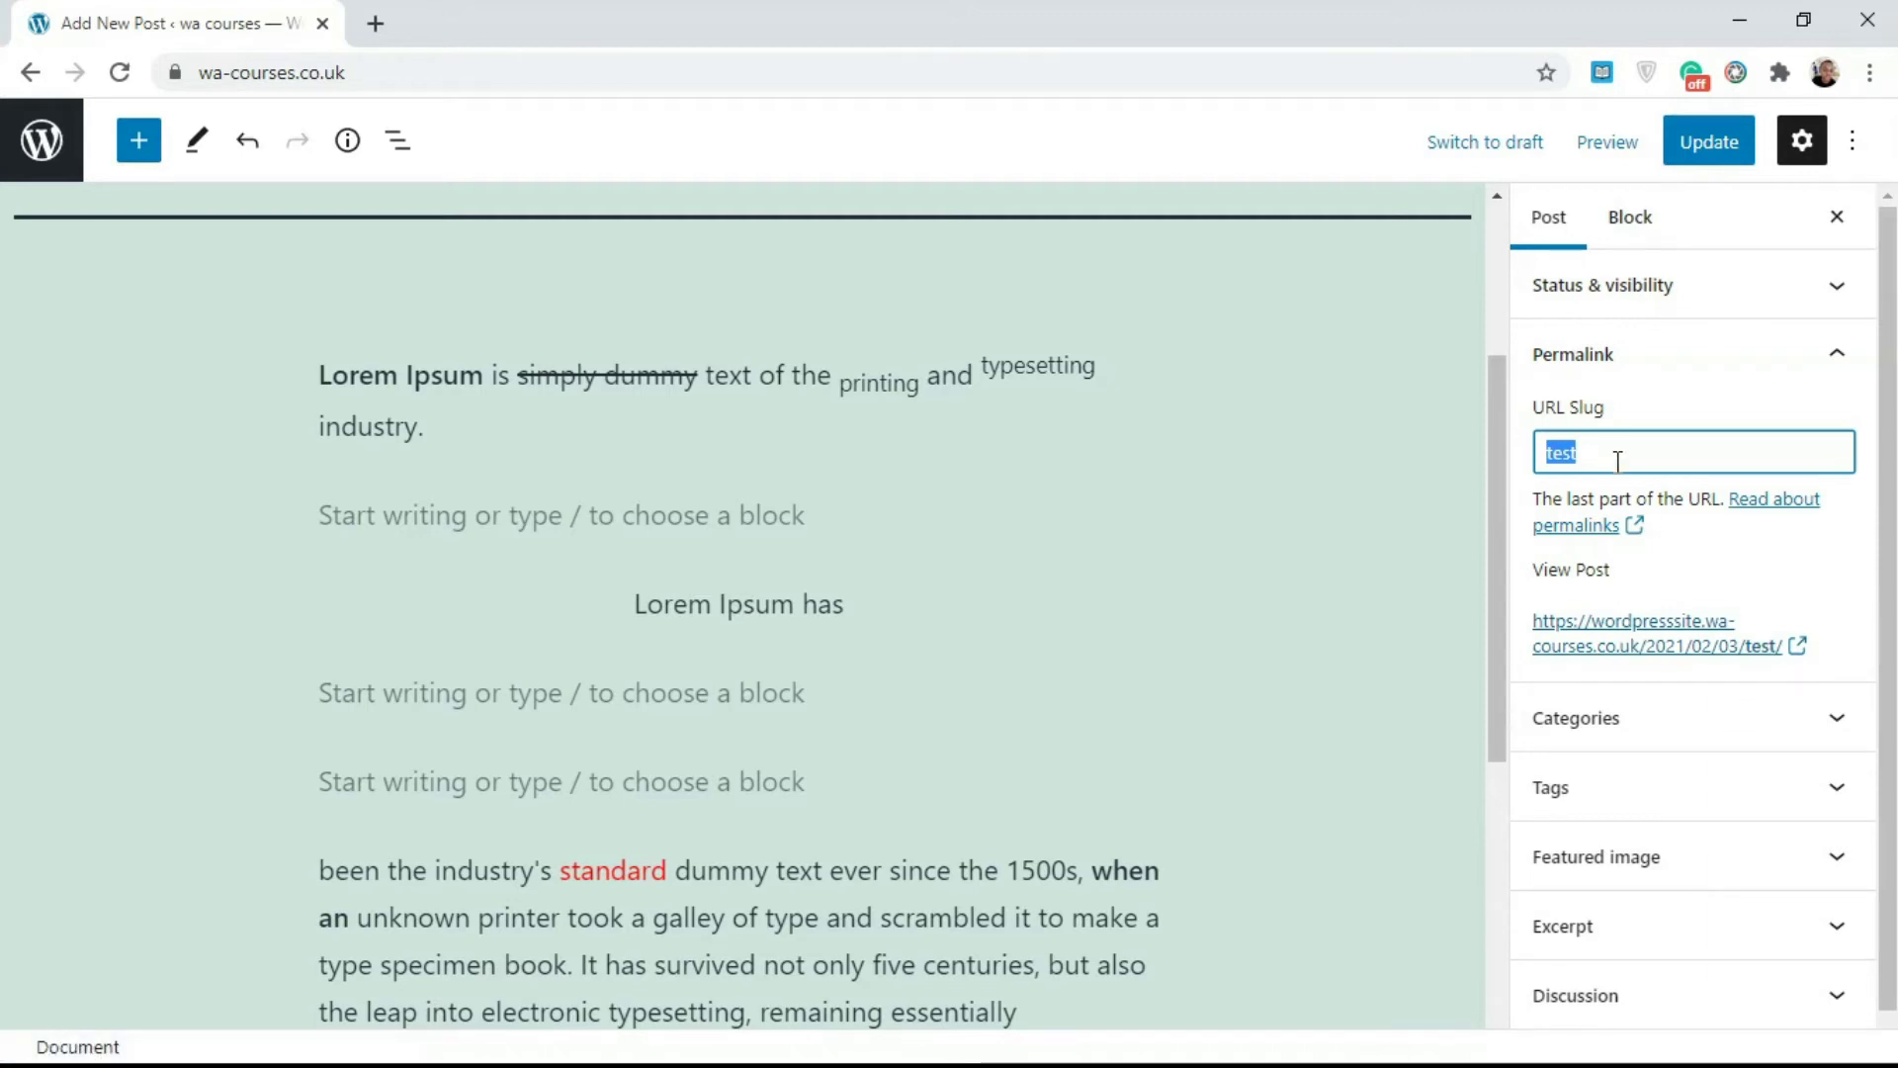
{"action": "type", "text": "t"}
{"action": "type", "text": "jum"}
{"action": "type", "text": "per"}
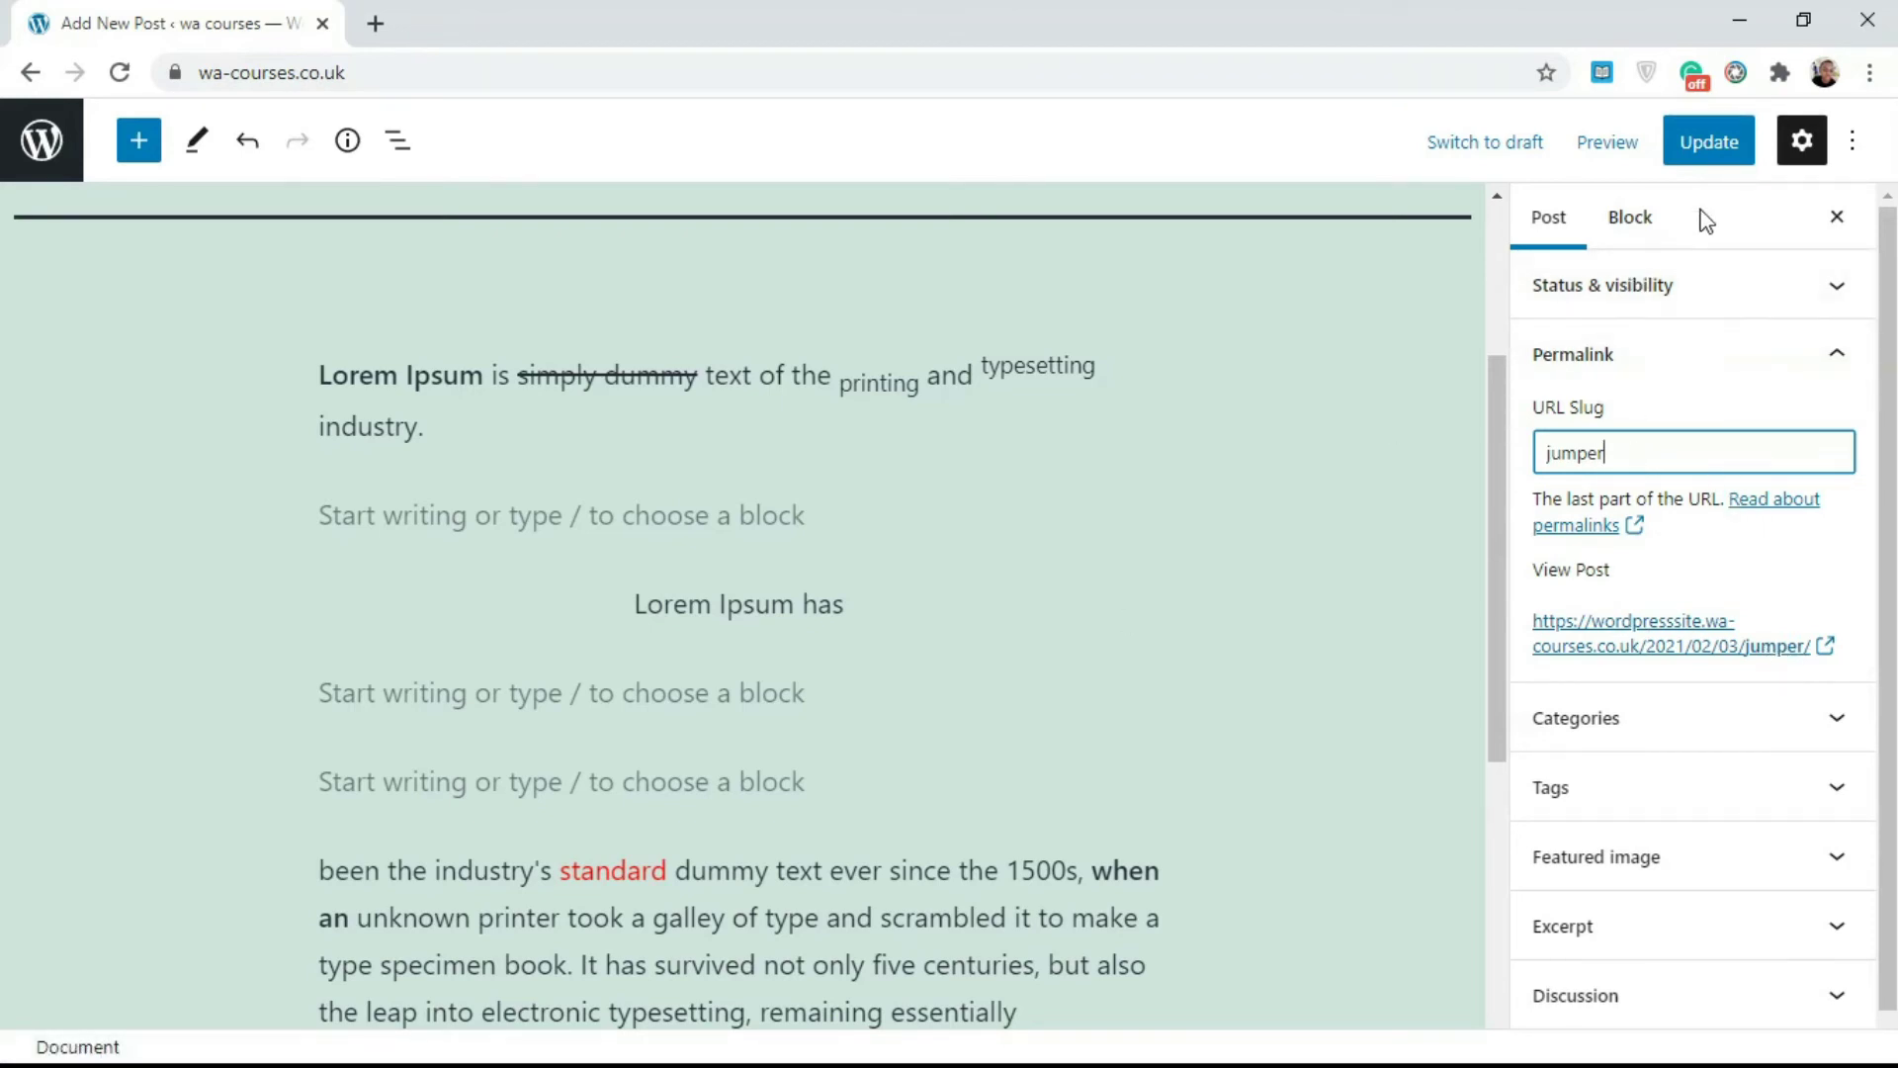
{"action": "left_click", "coordinate": [1694, 150]}
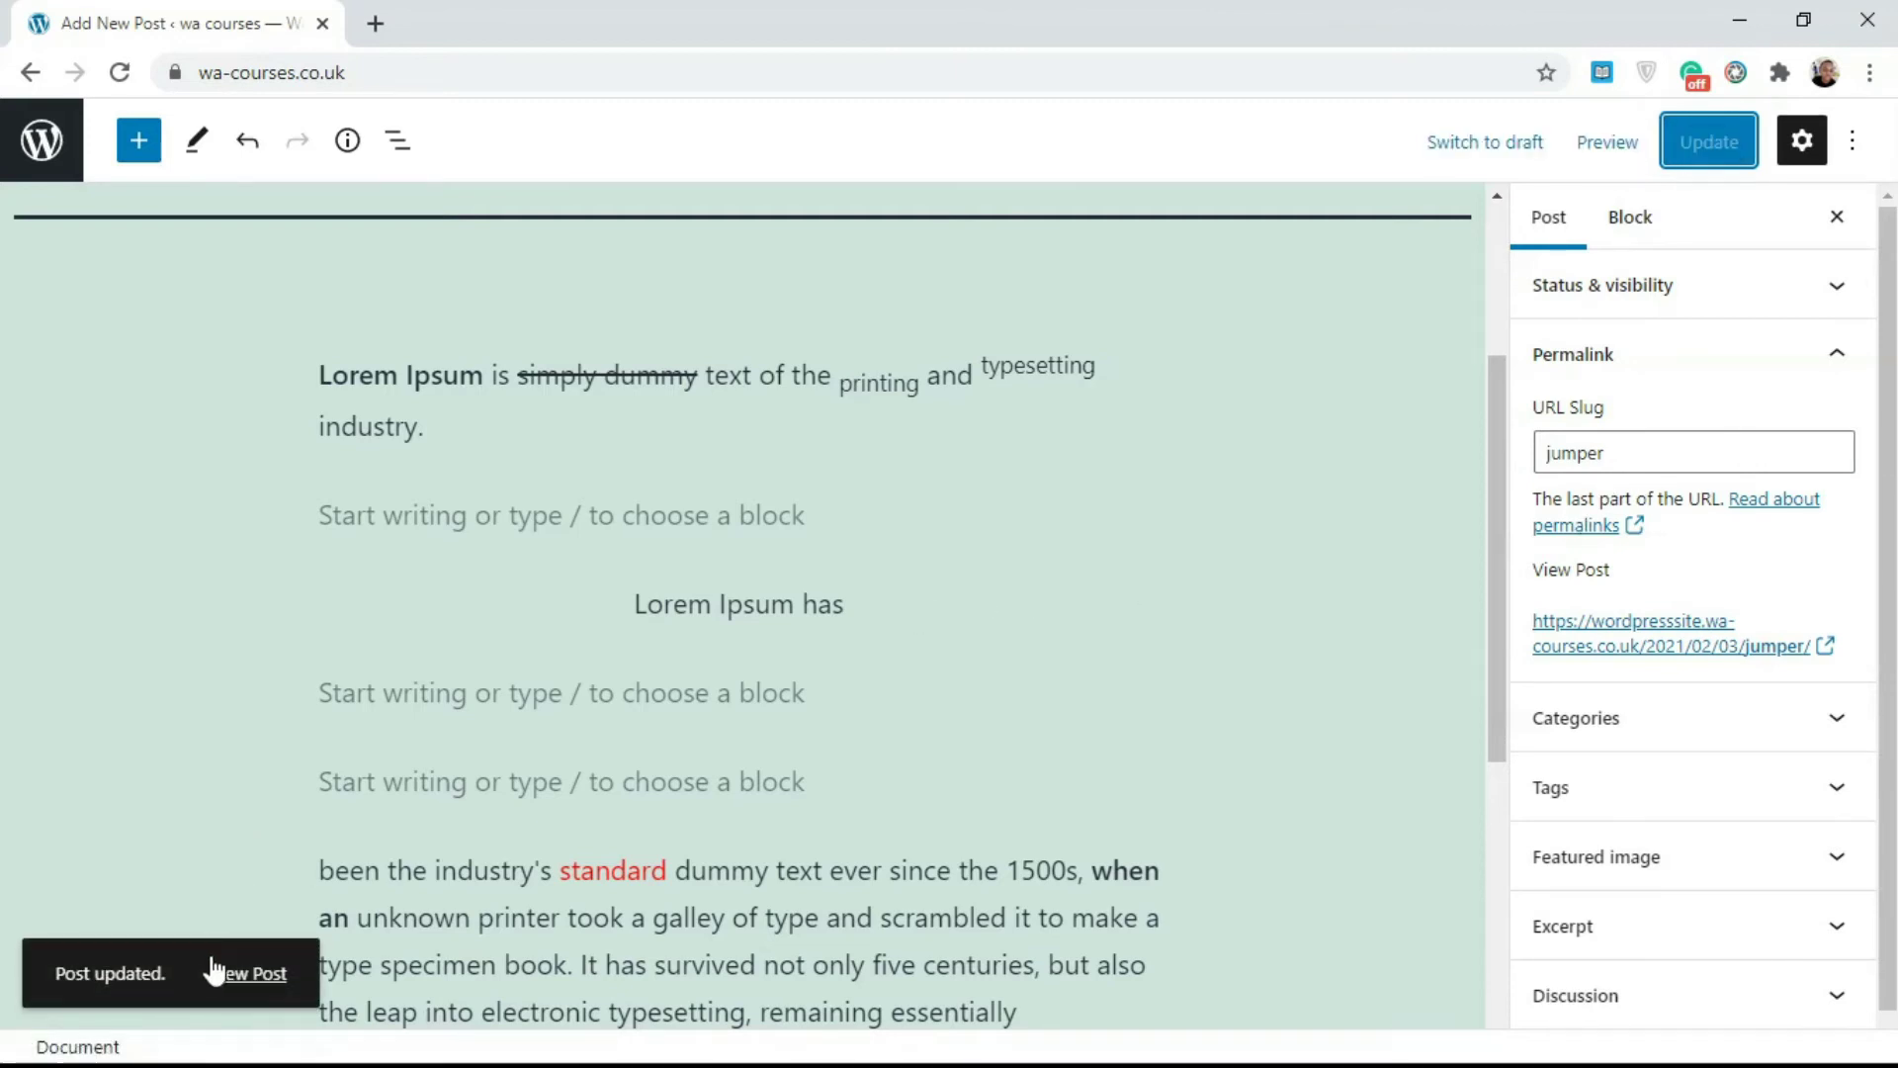
- View the updated post in a new browser tab, check its web address, and close that tab
{"action": "right_click", "coordinate": [242, 969]}
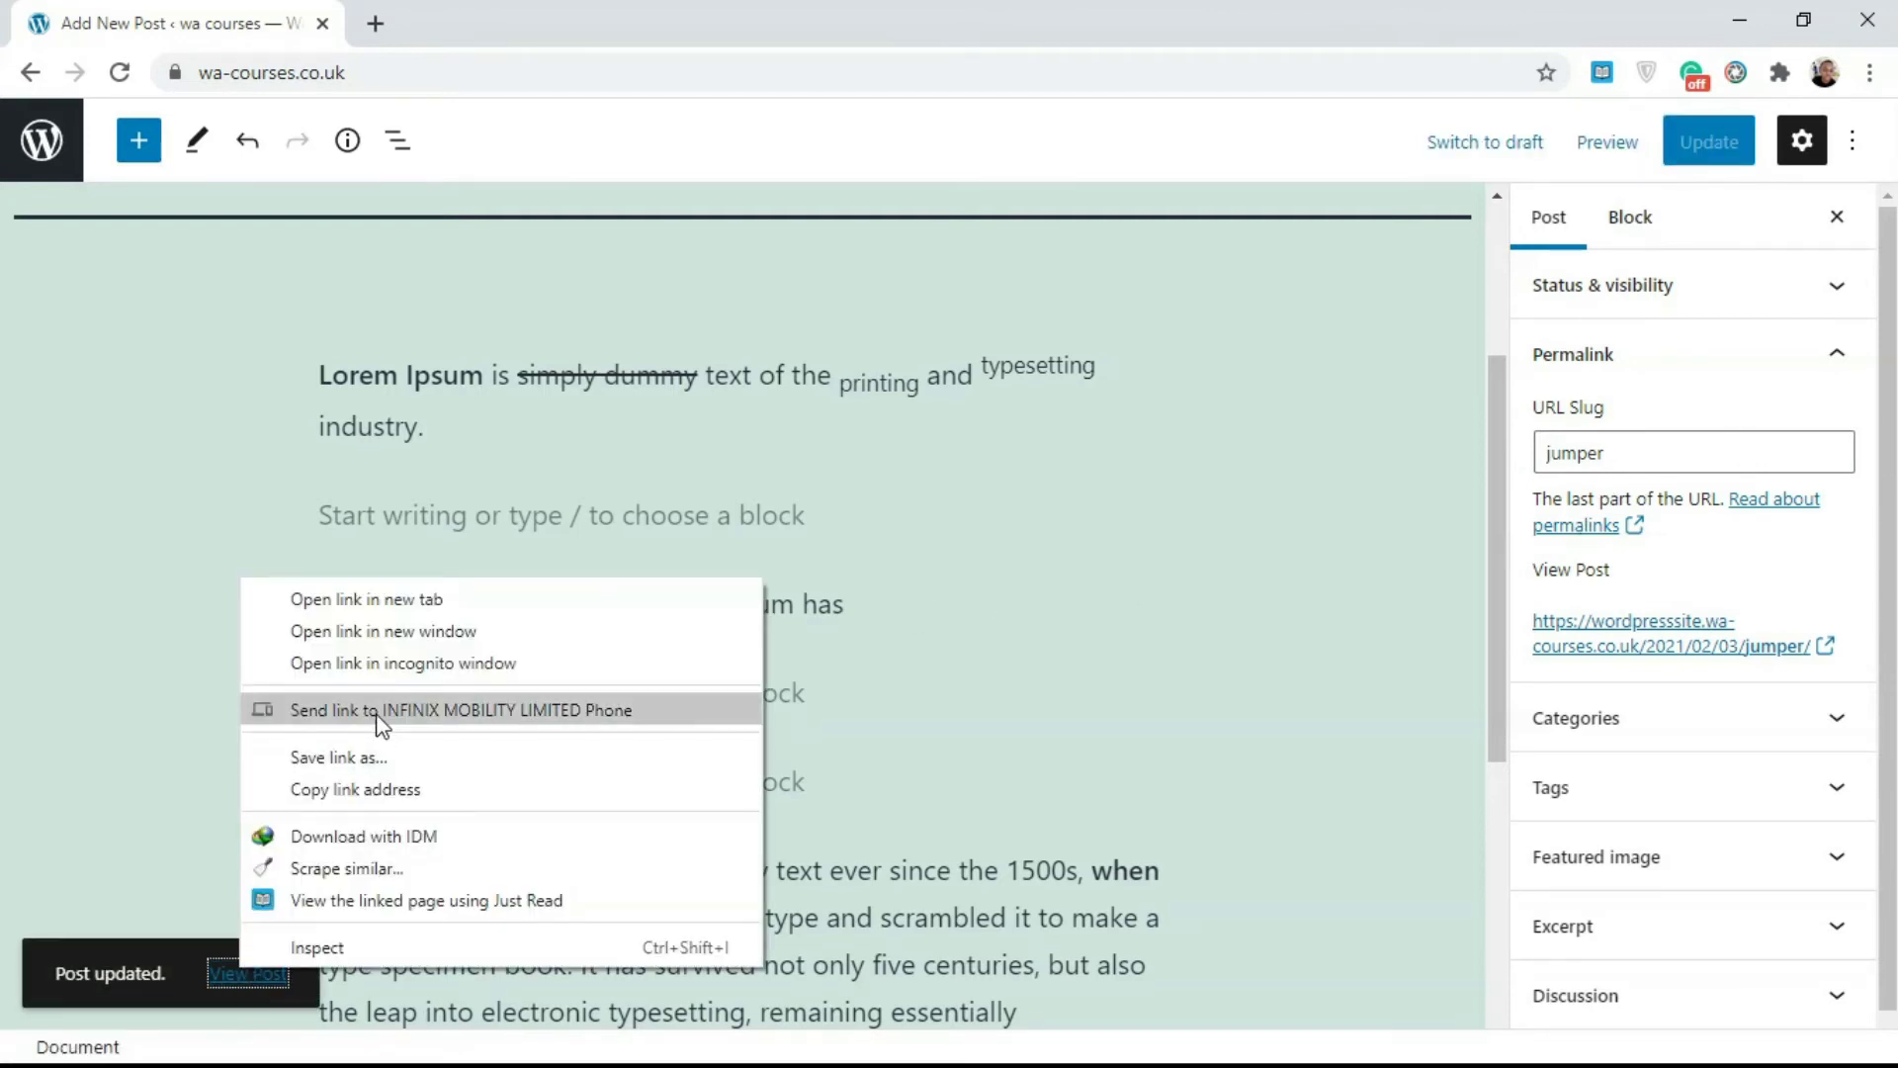
{"action": "left_click", "coordinate": [371, 599]}
{"action": "left_click", "coordinate": [487, 21]}
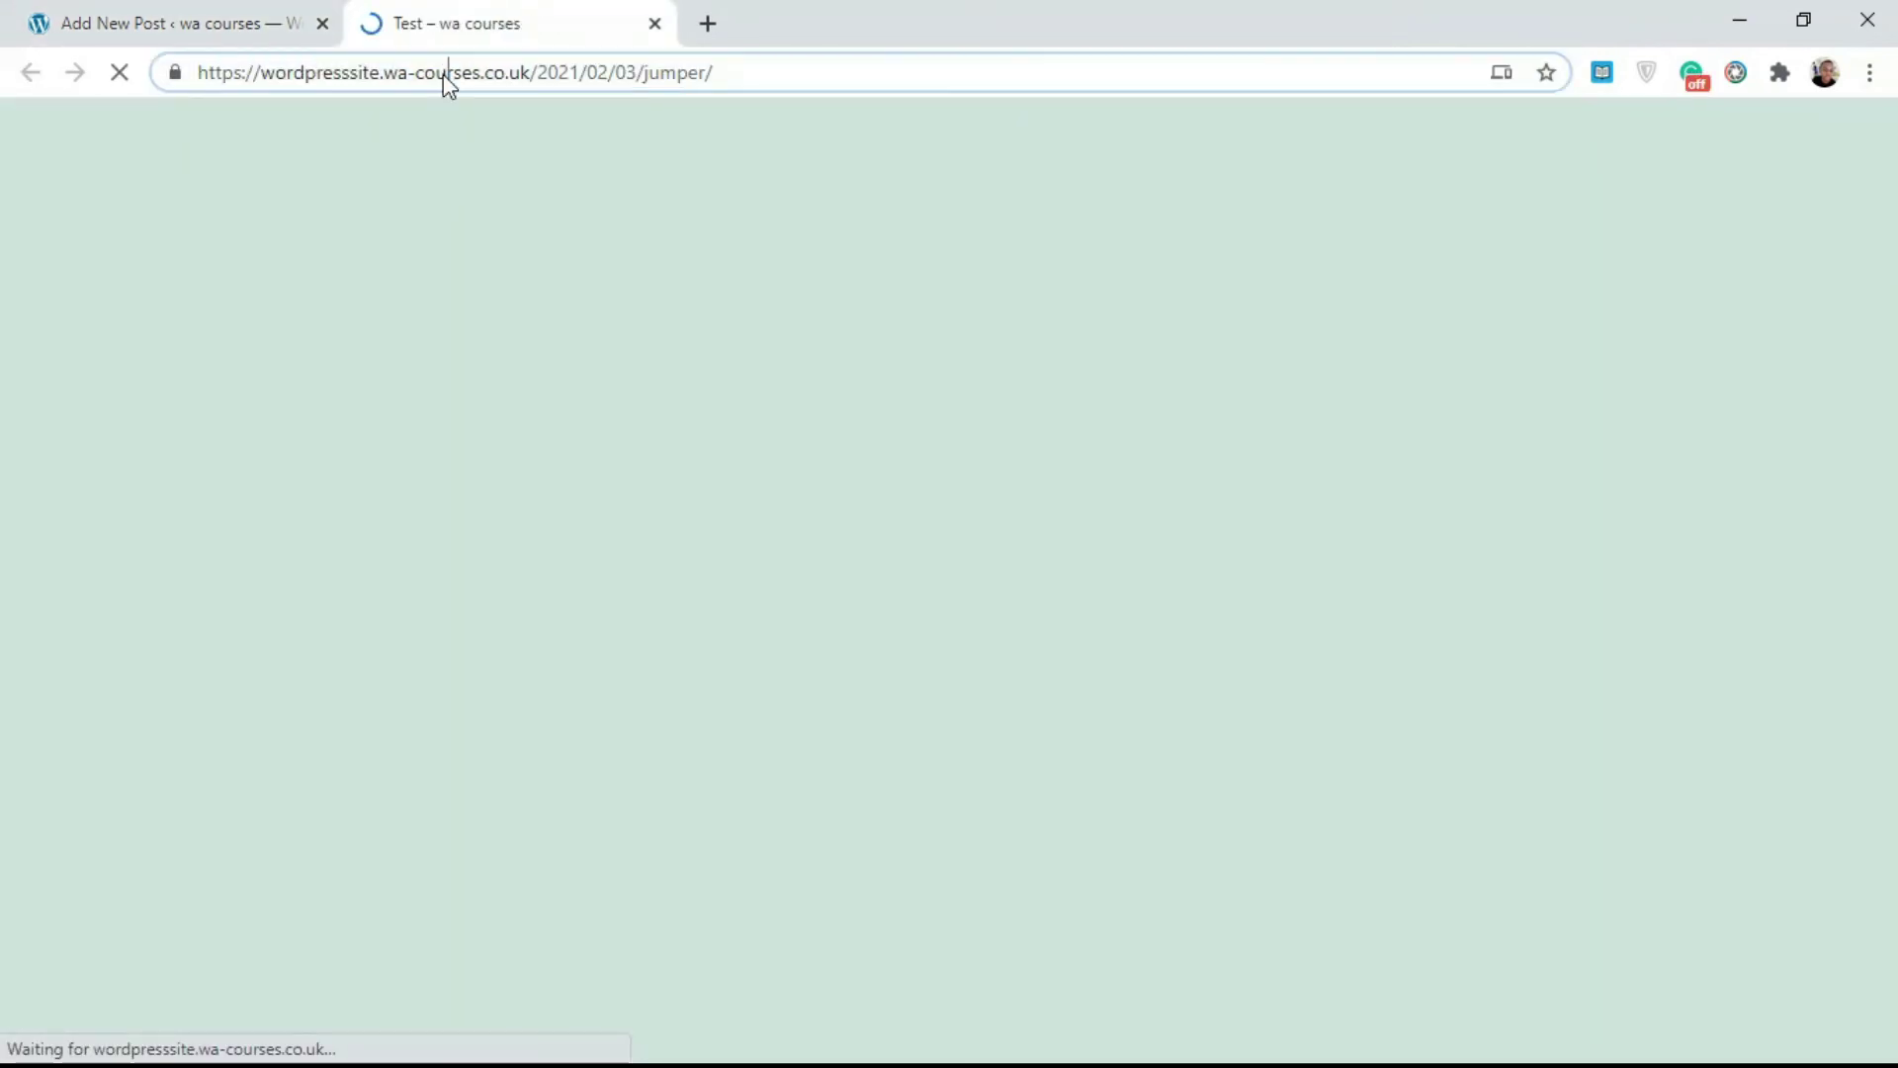
{"action": "left_click", "coordinate": [448, 72]}
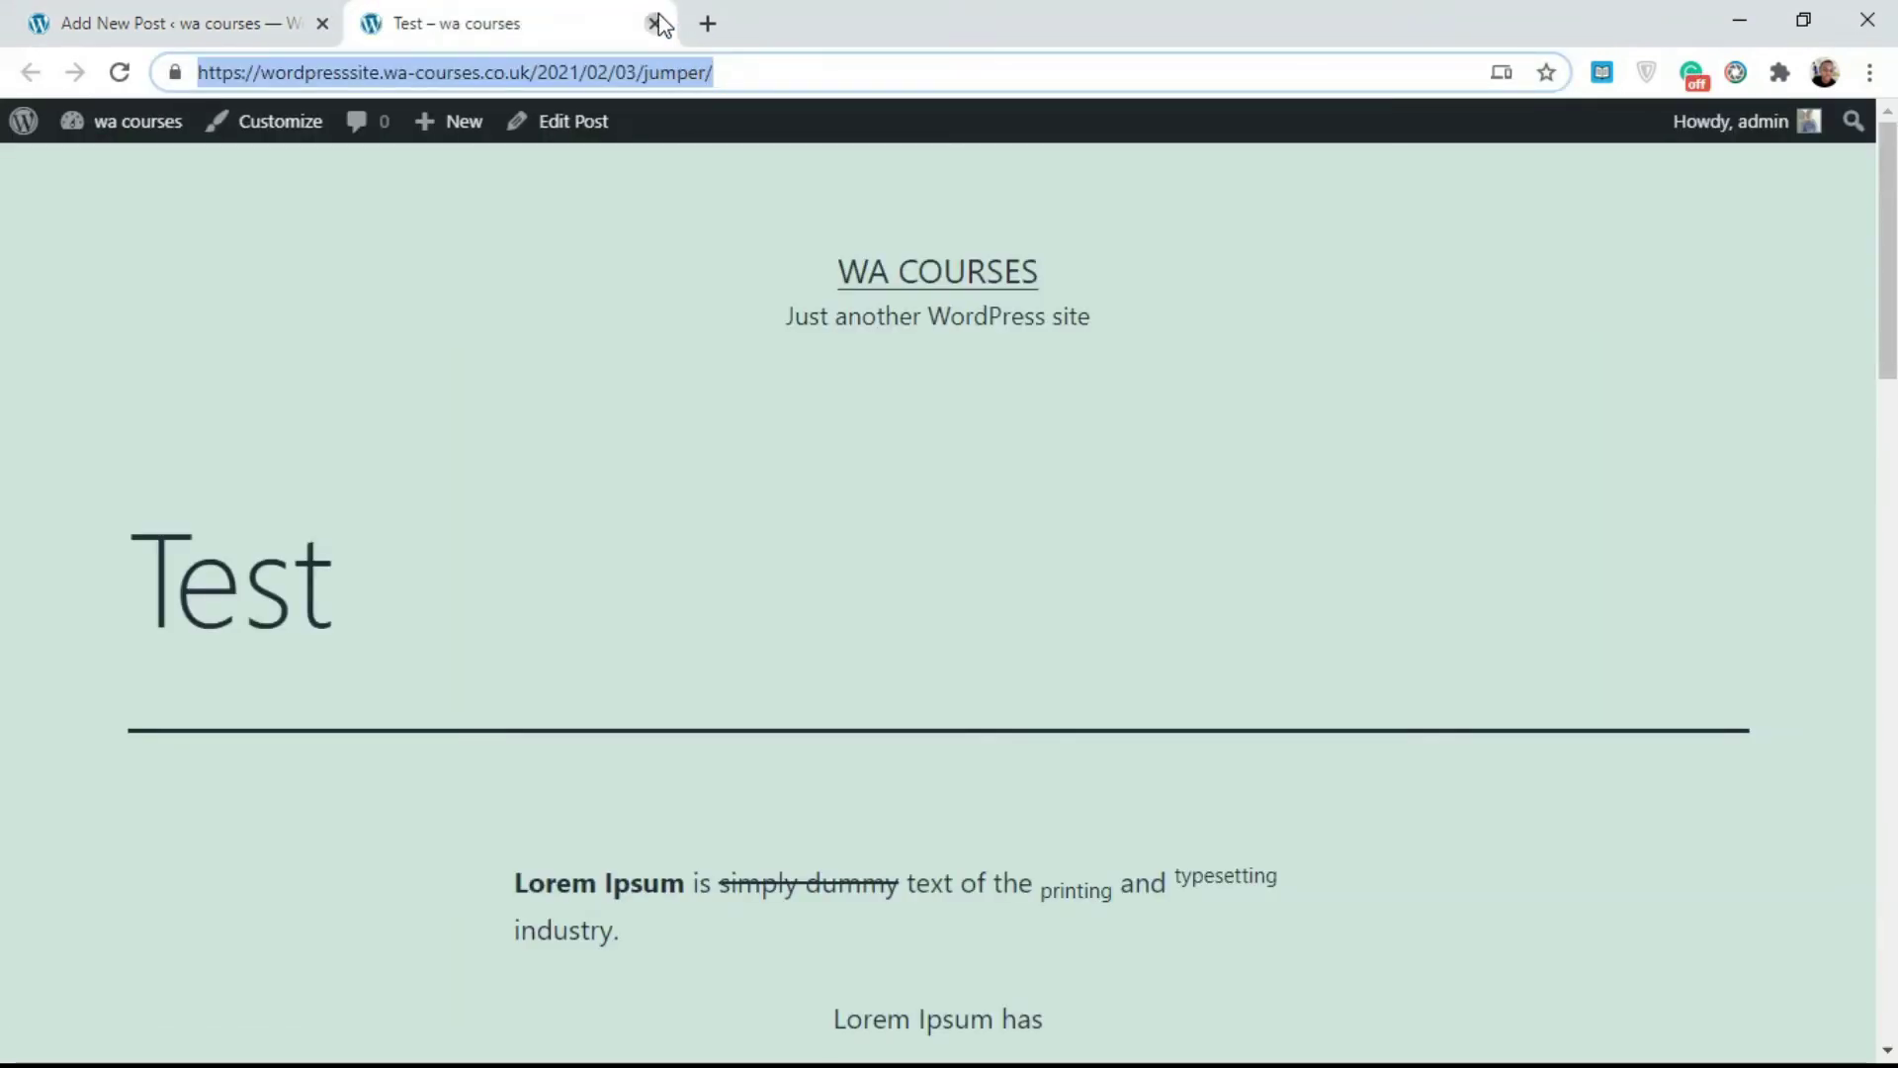
{"action": "left_click", "coordinate": [655, 22]}
{"action": "left_click", "coordinate": [919, 508]}
{"action": "left_click_drag", "start_coordinate": [1498, 632], "coordinate": [1429, 840]}
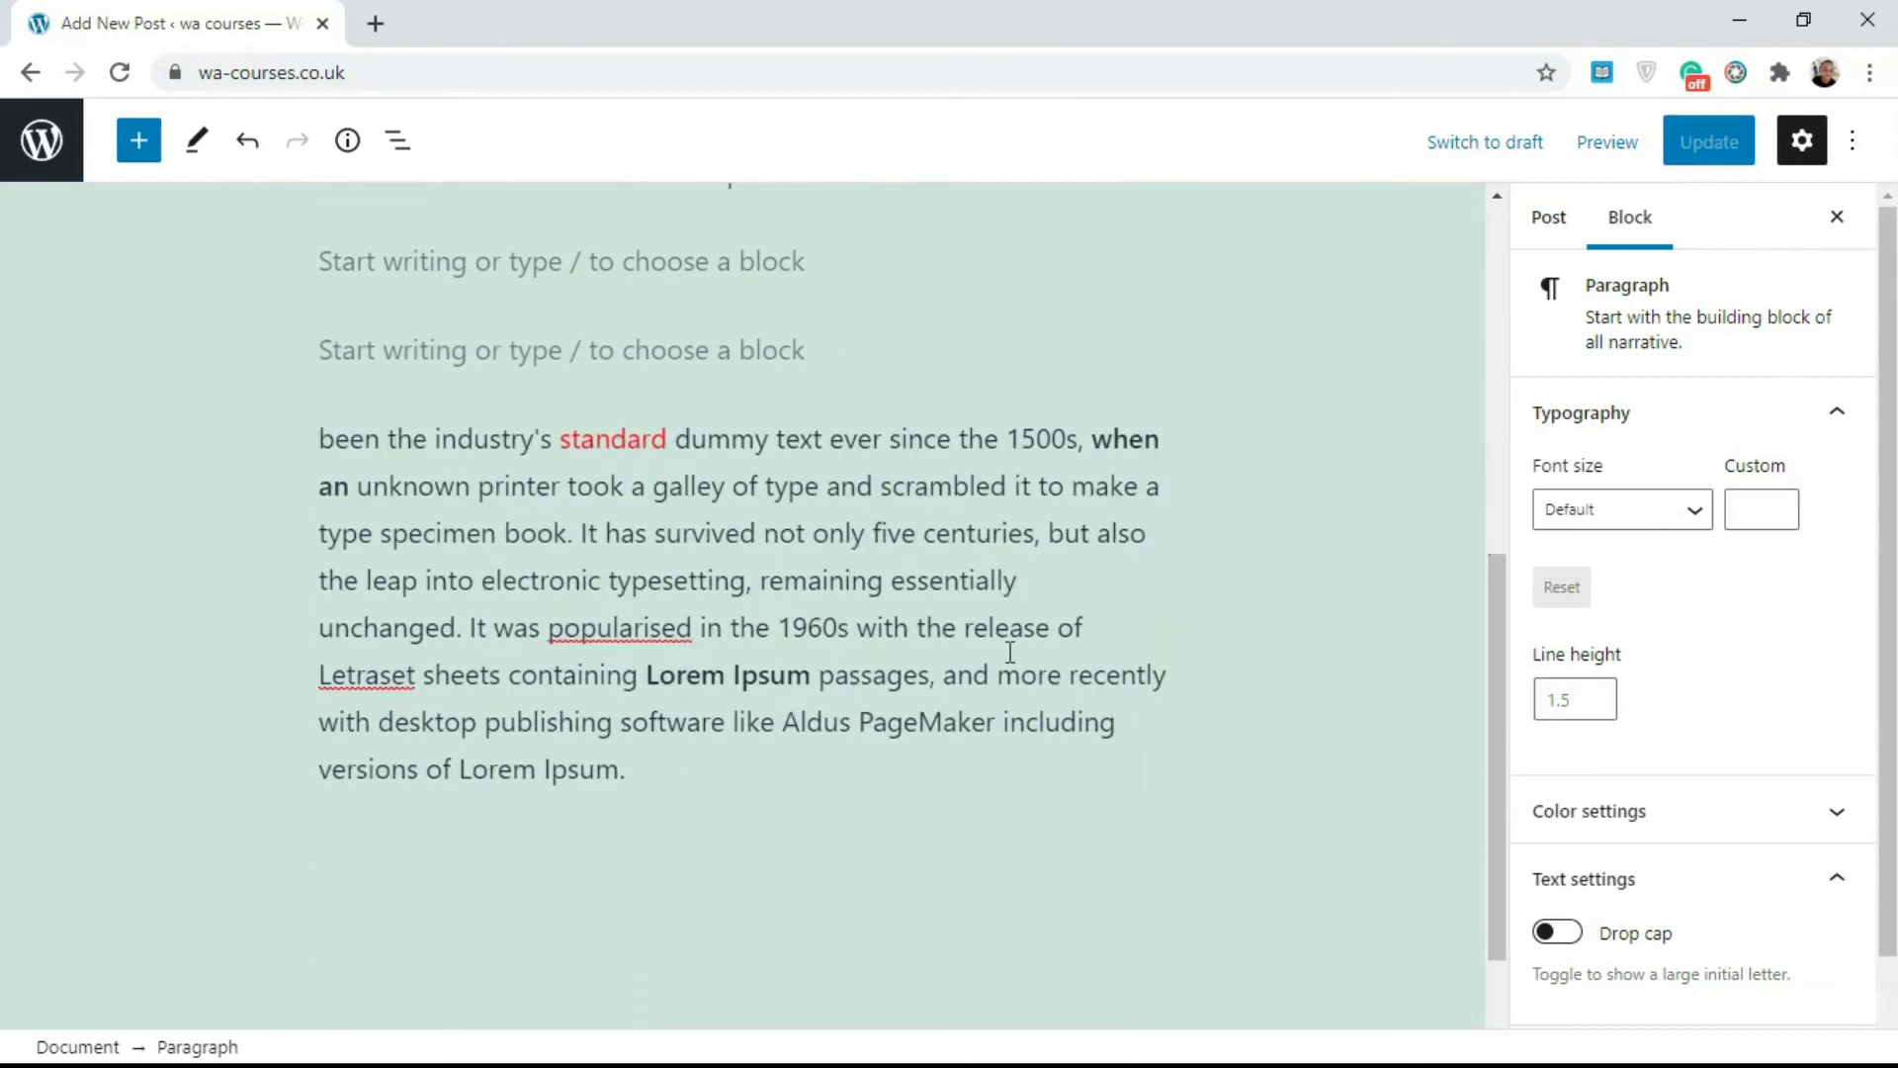
{"action": "left_click_drag", "start_coordinate": [609, 586], "coordinate": [783, 591]}
{"action": "left_click", "coordinate": [667, 381]}
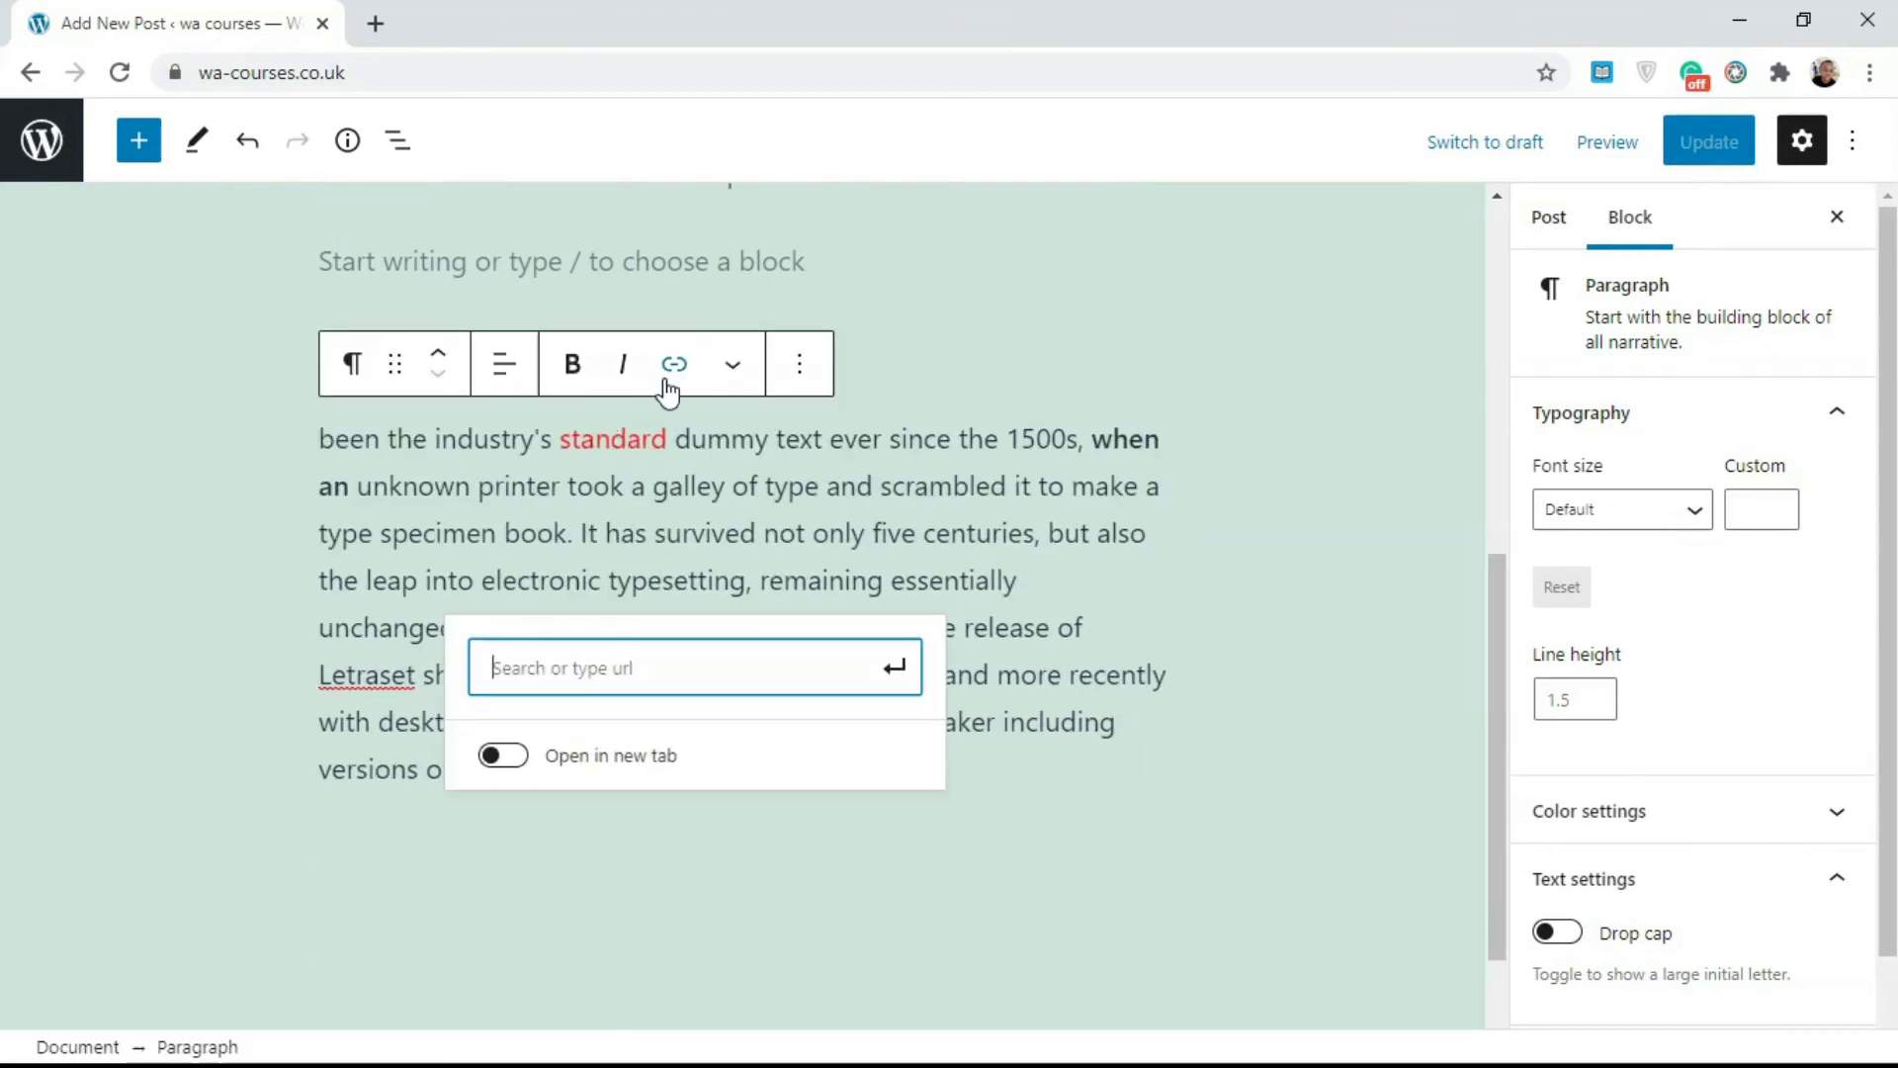
{"action": "left_click", "coordinate": [902, 475]}
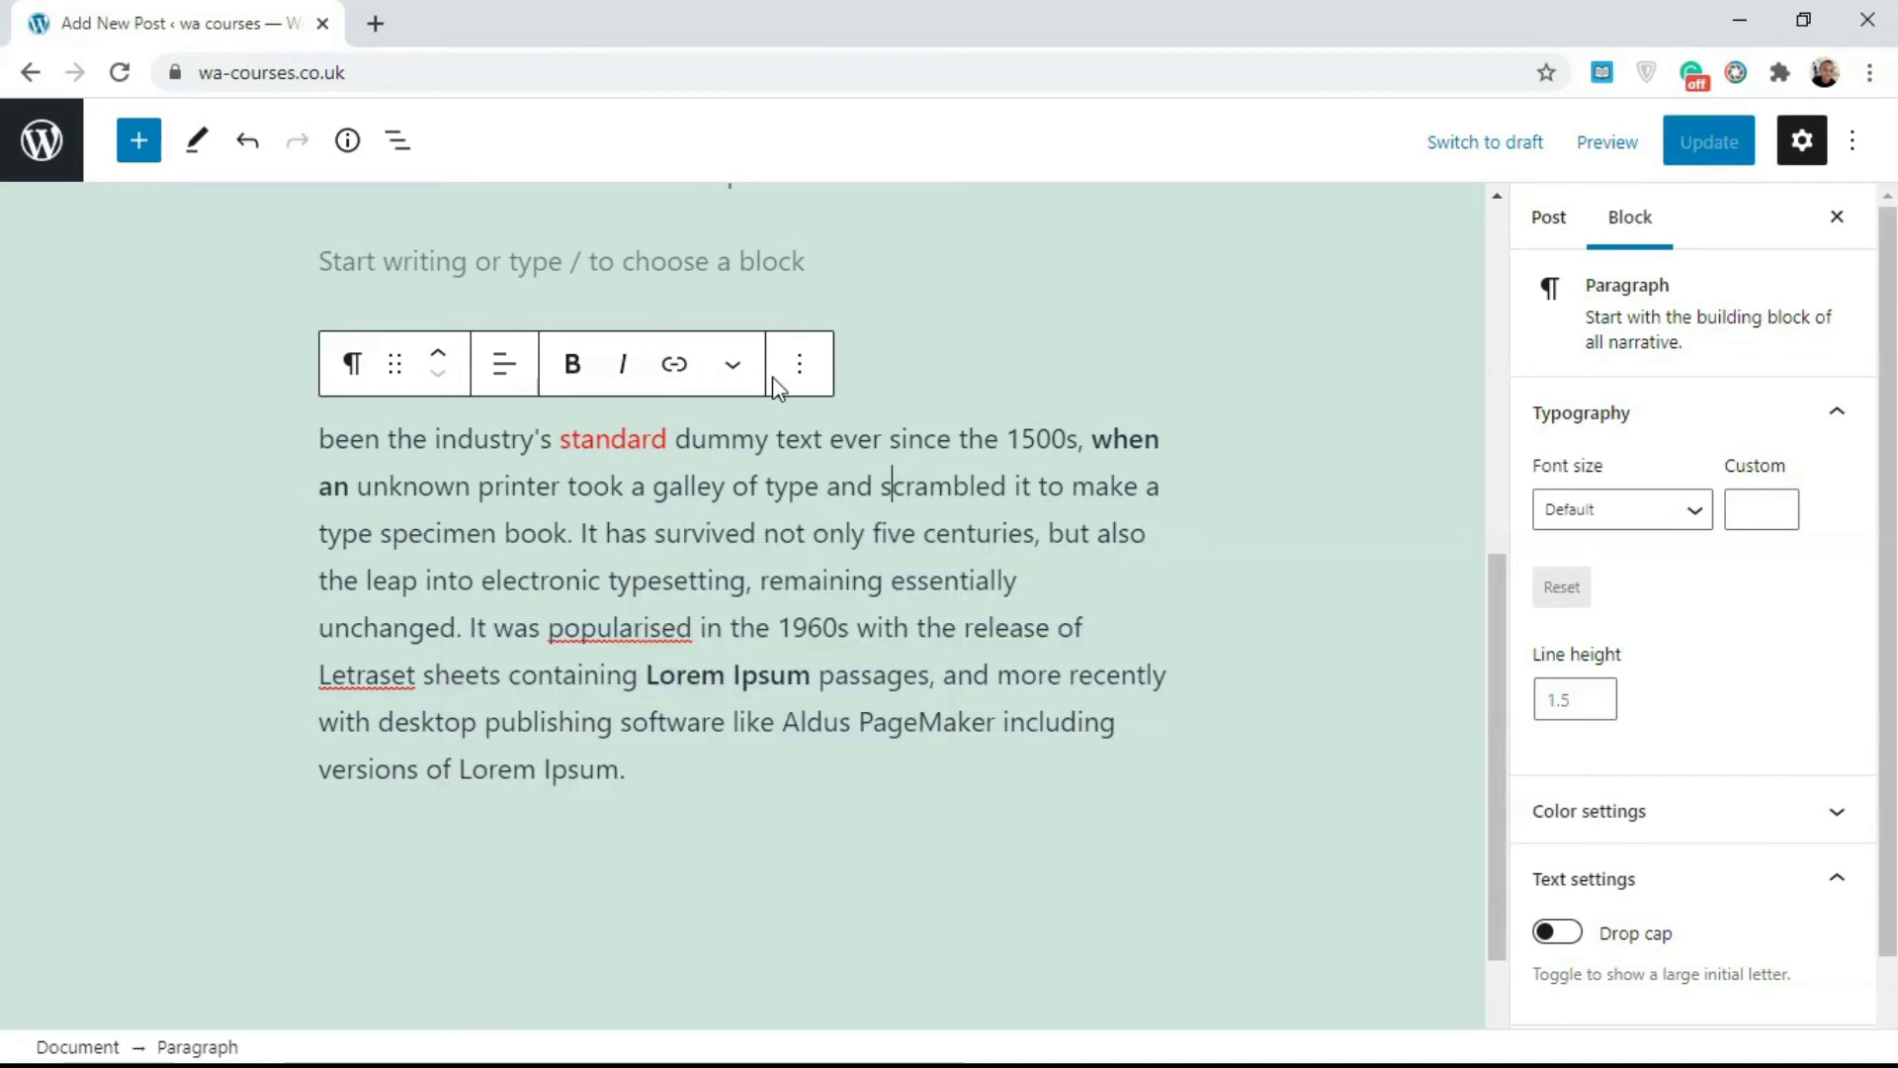
- Examine the post's Permalink settings, including the URL slug and the View Post address
{"action": "left_click", "coordinate": [1550, 217]}
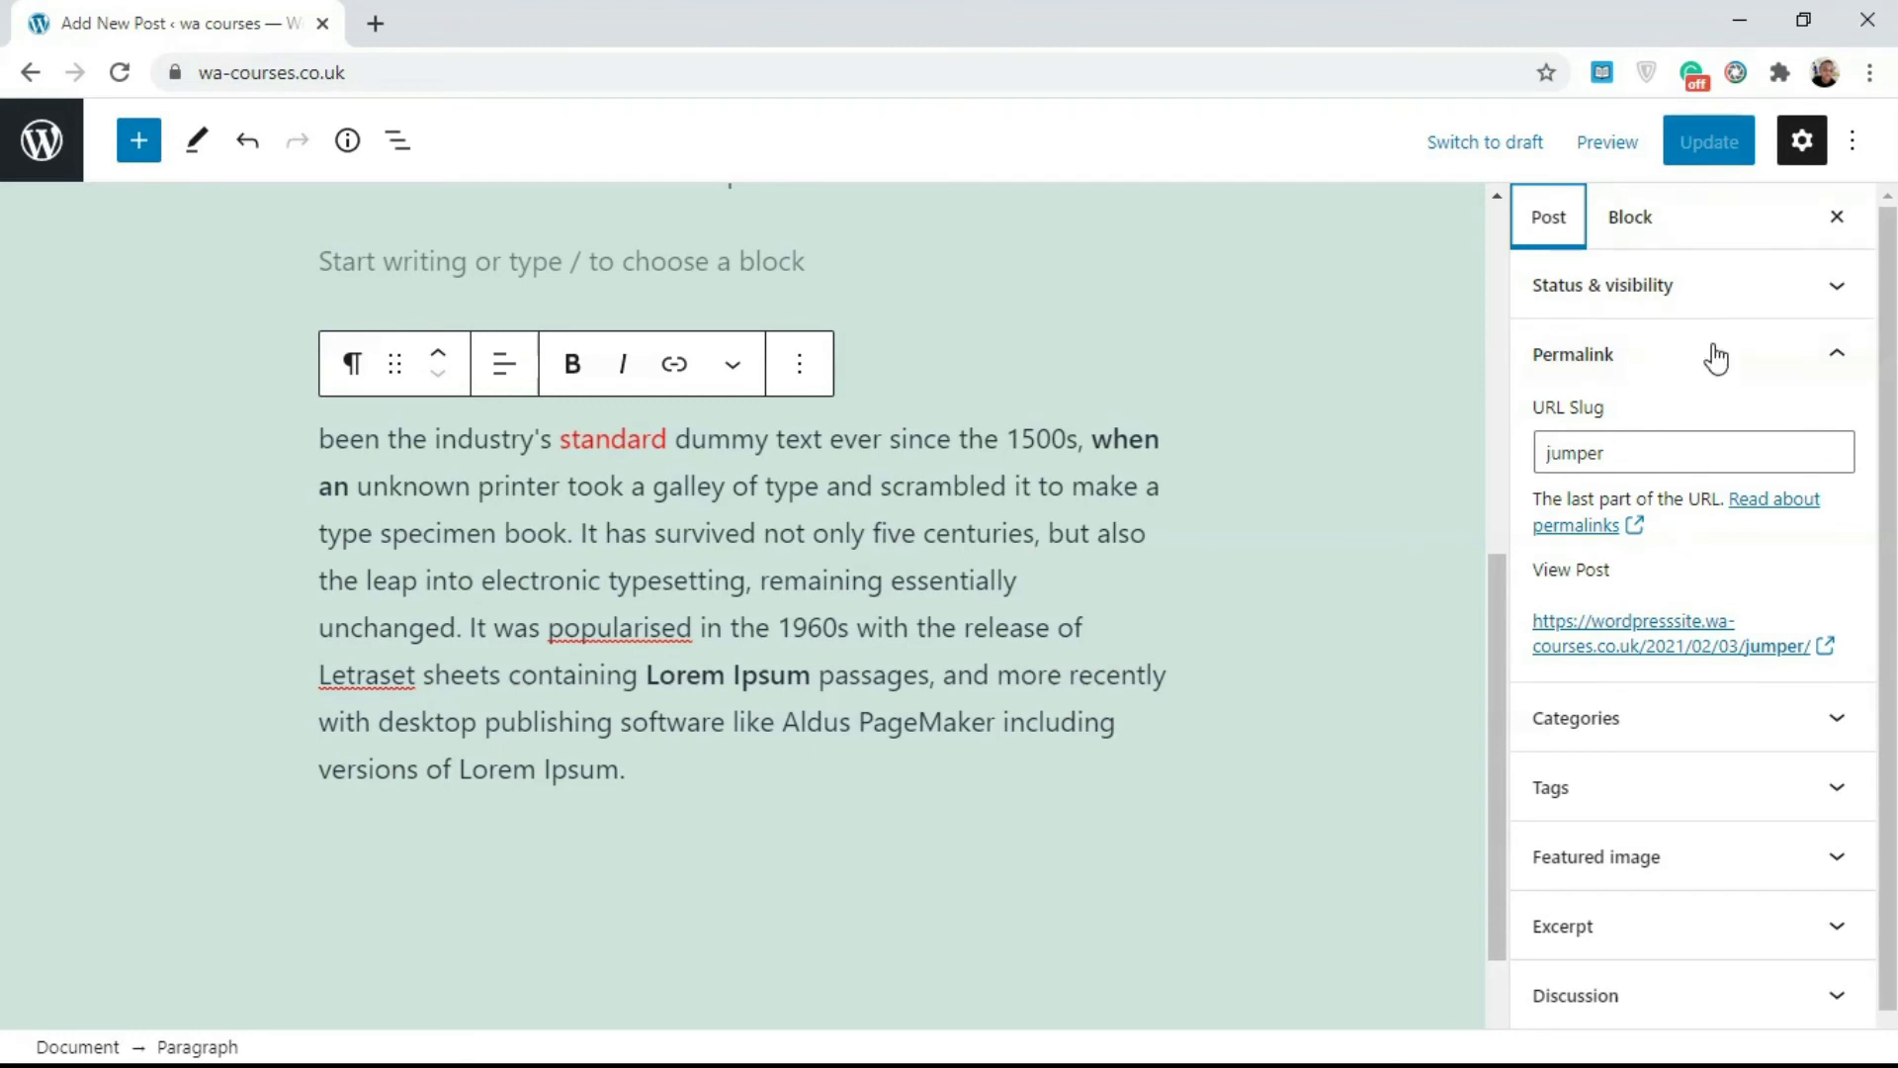
{"action": "left_click_drag", "start_coordinate": [1628, 452], "coordinate": [1534, 453]}
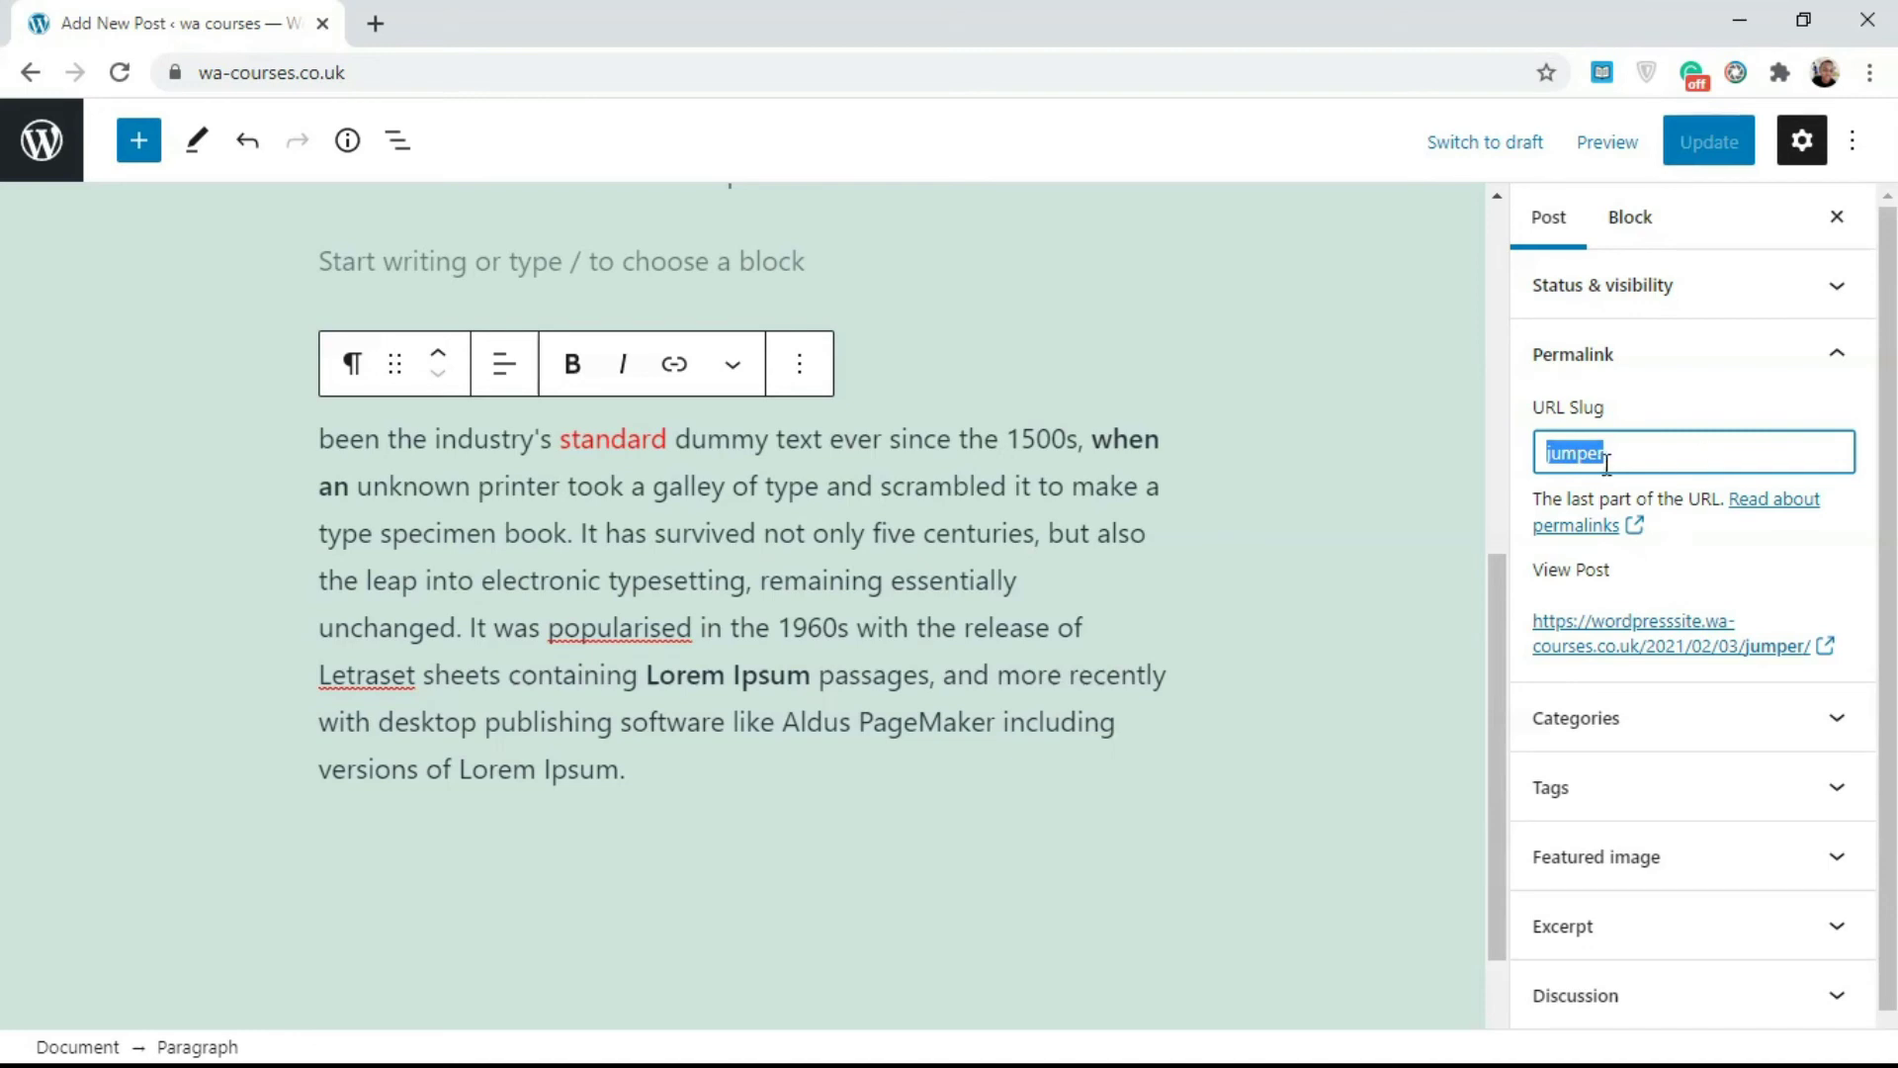
{"action": "left_click", "coordinate": [813, 677]}
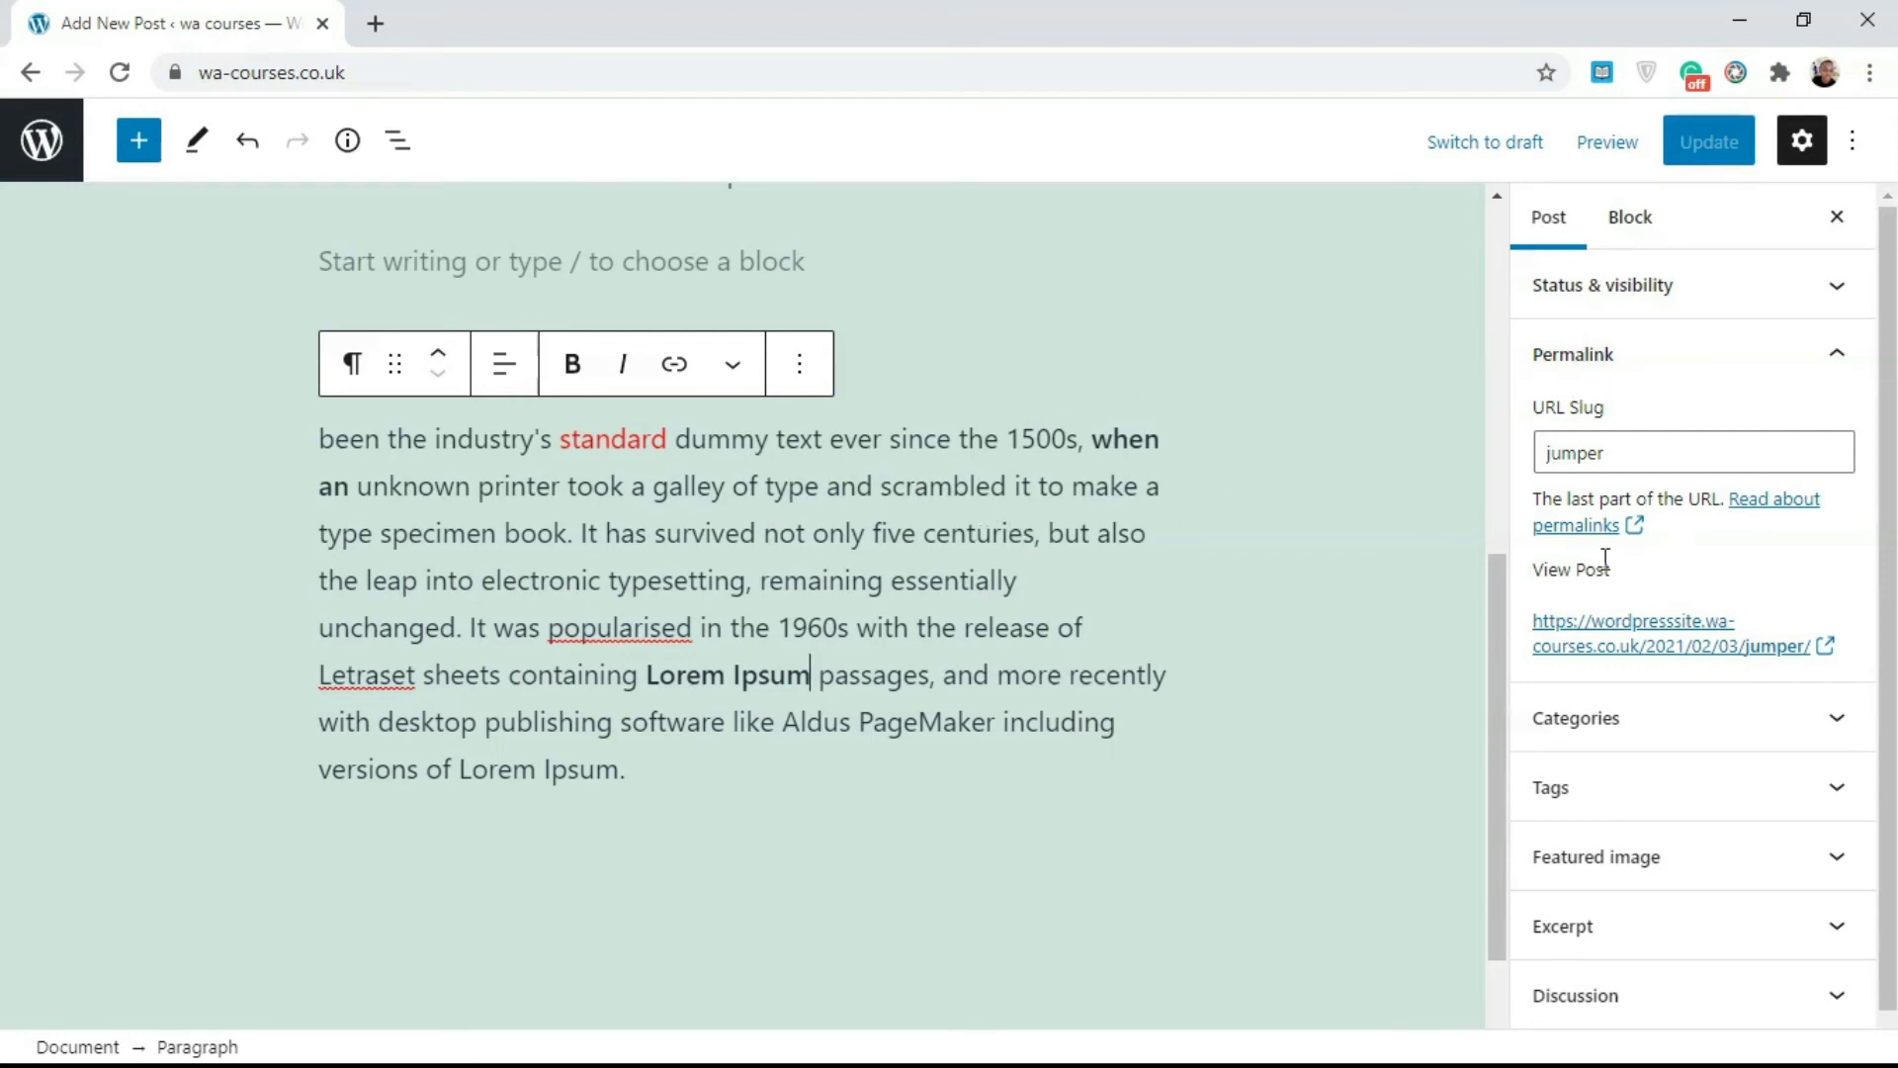
{"action": "left_click", "coordinate": [1835, 360]}
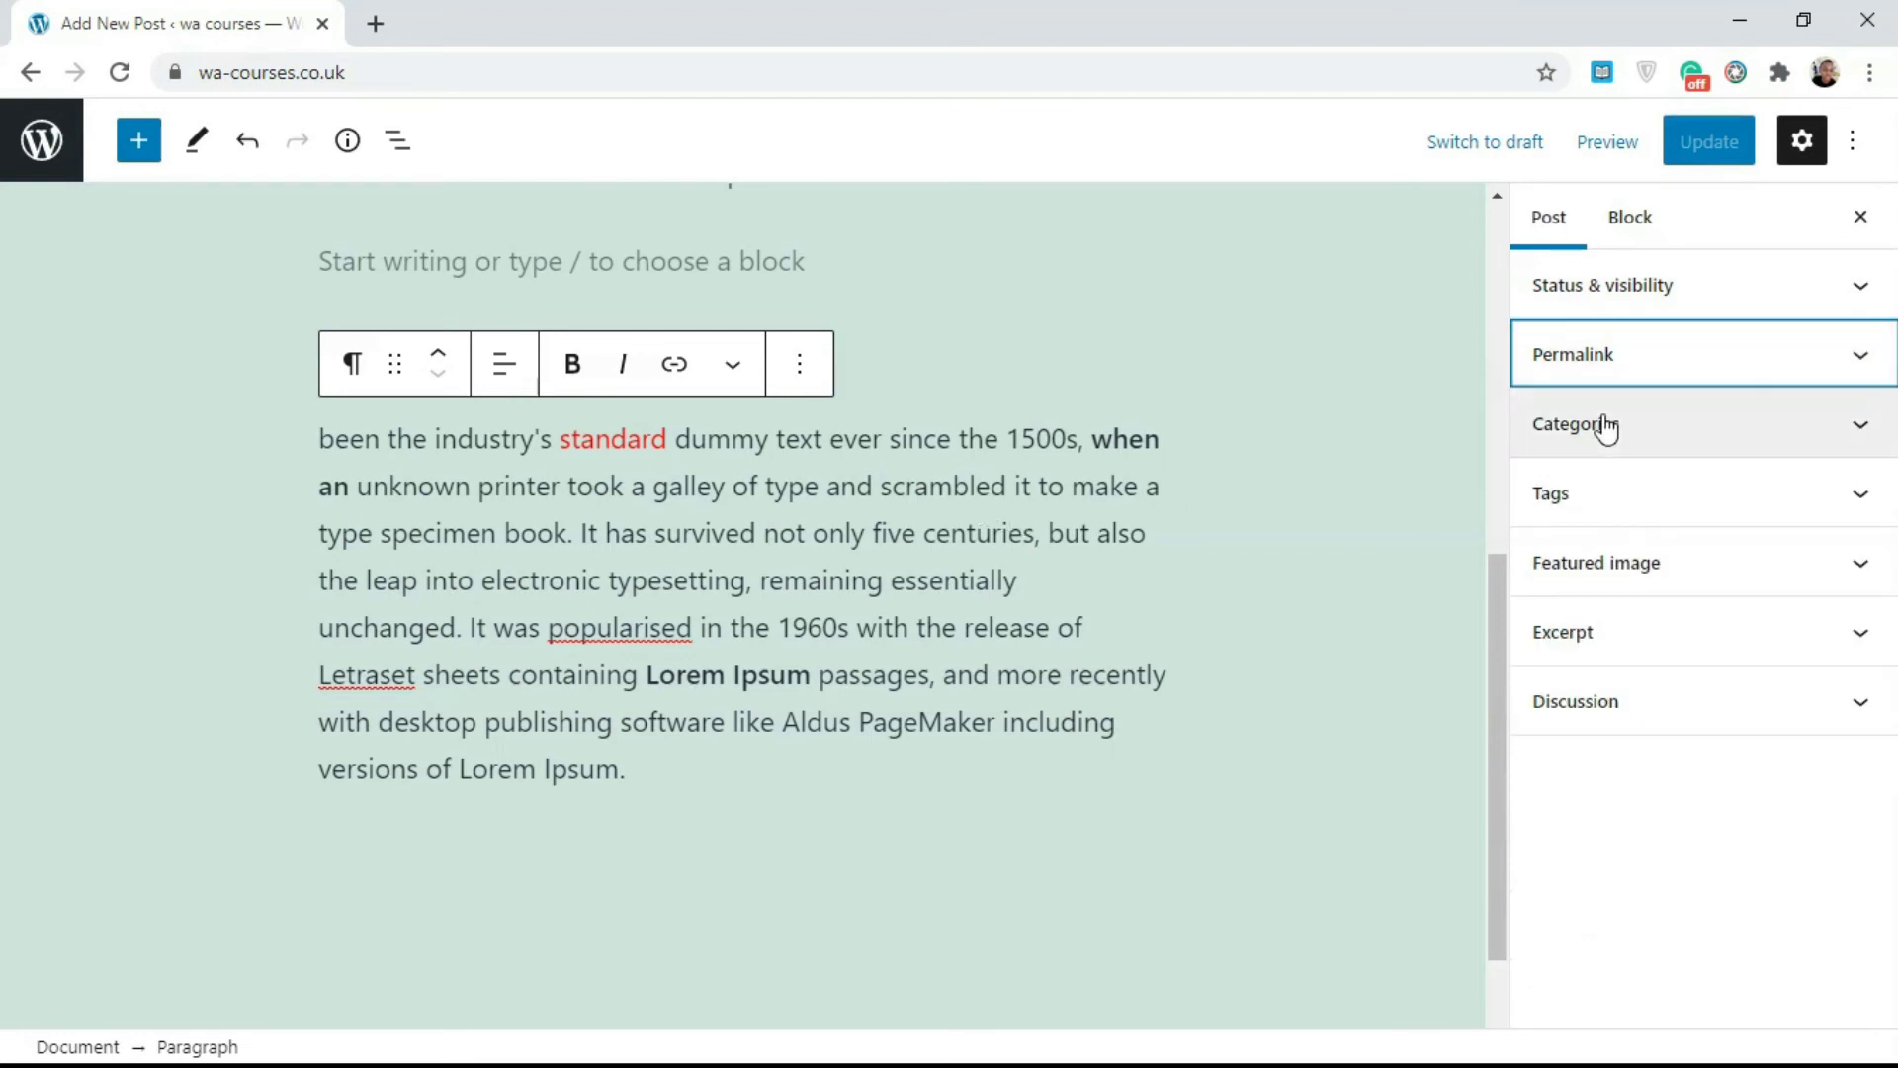
{"action": "left_click", "coordinate": [905, 431]}
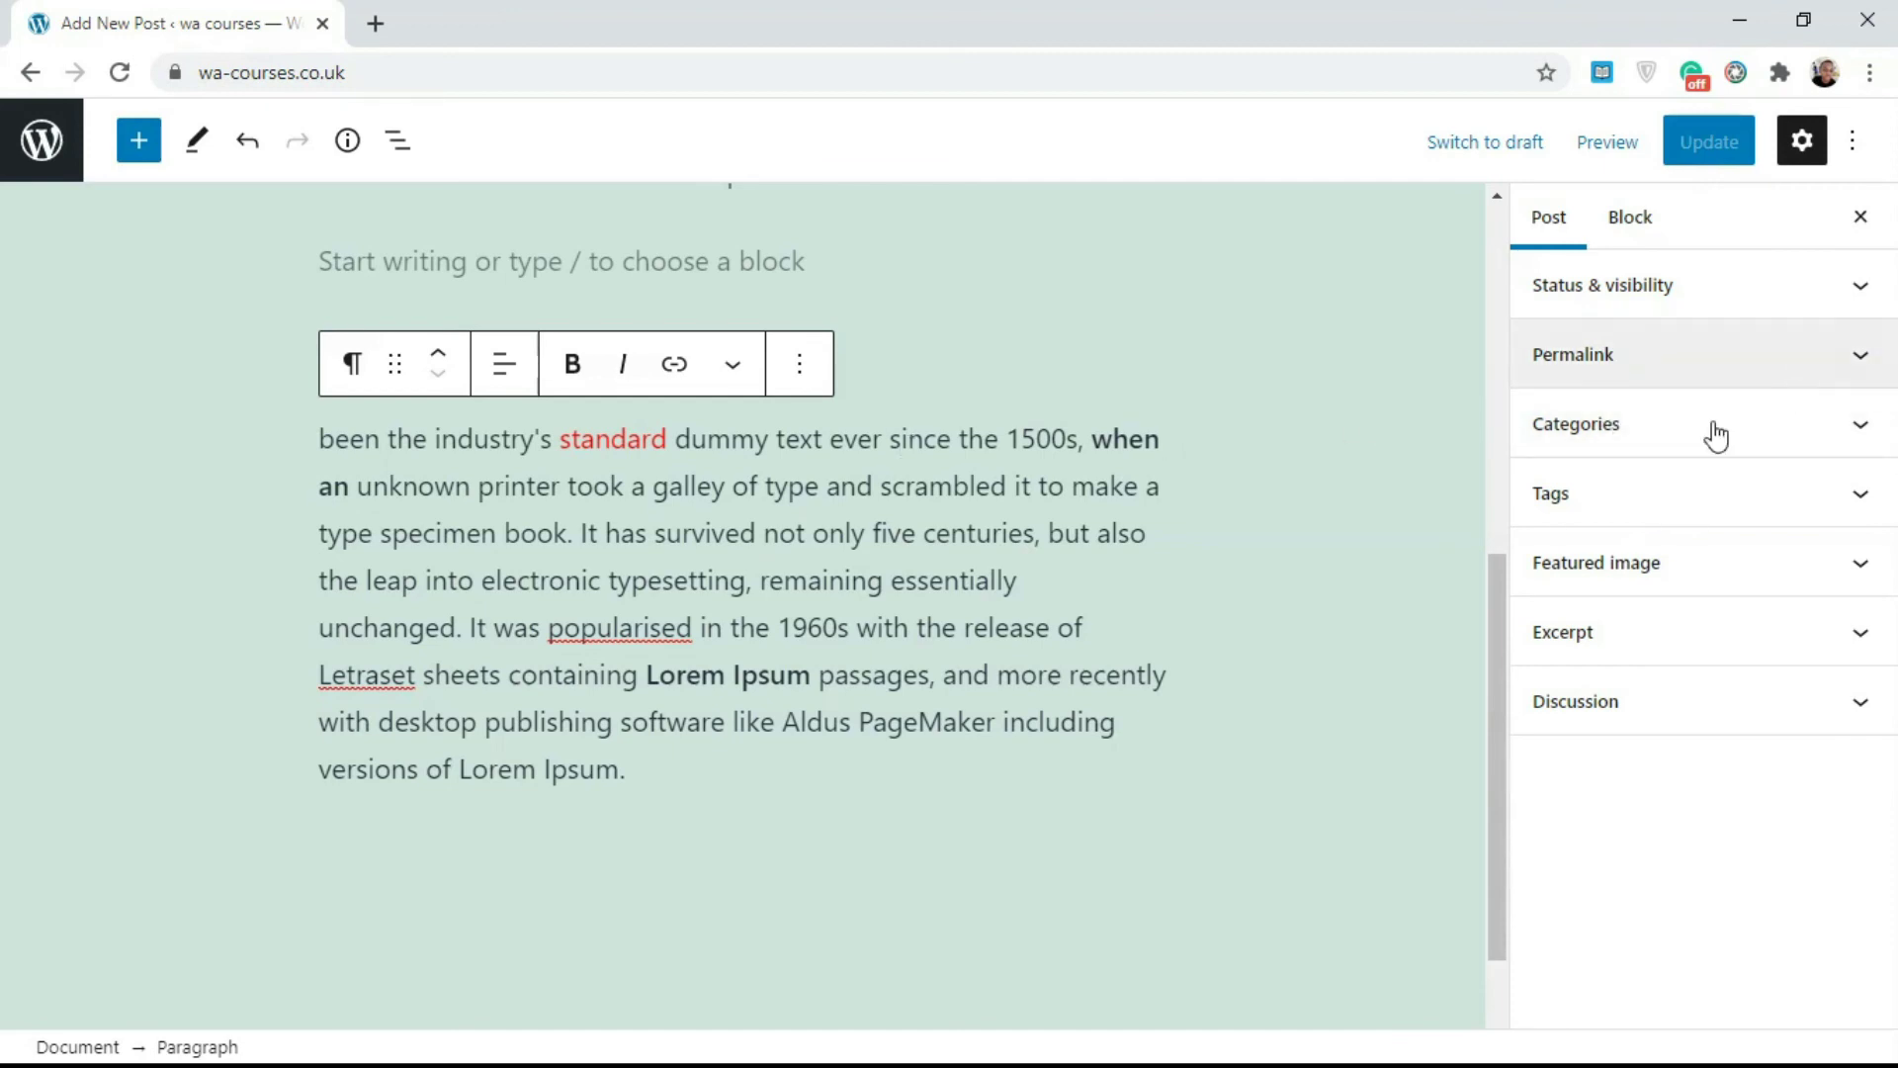
{"action": "left_click", "coordinate": [1696, 362]}
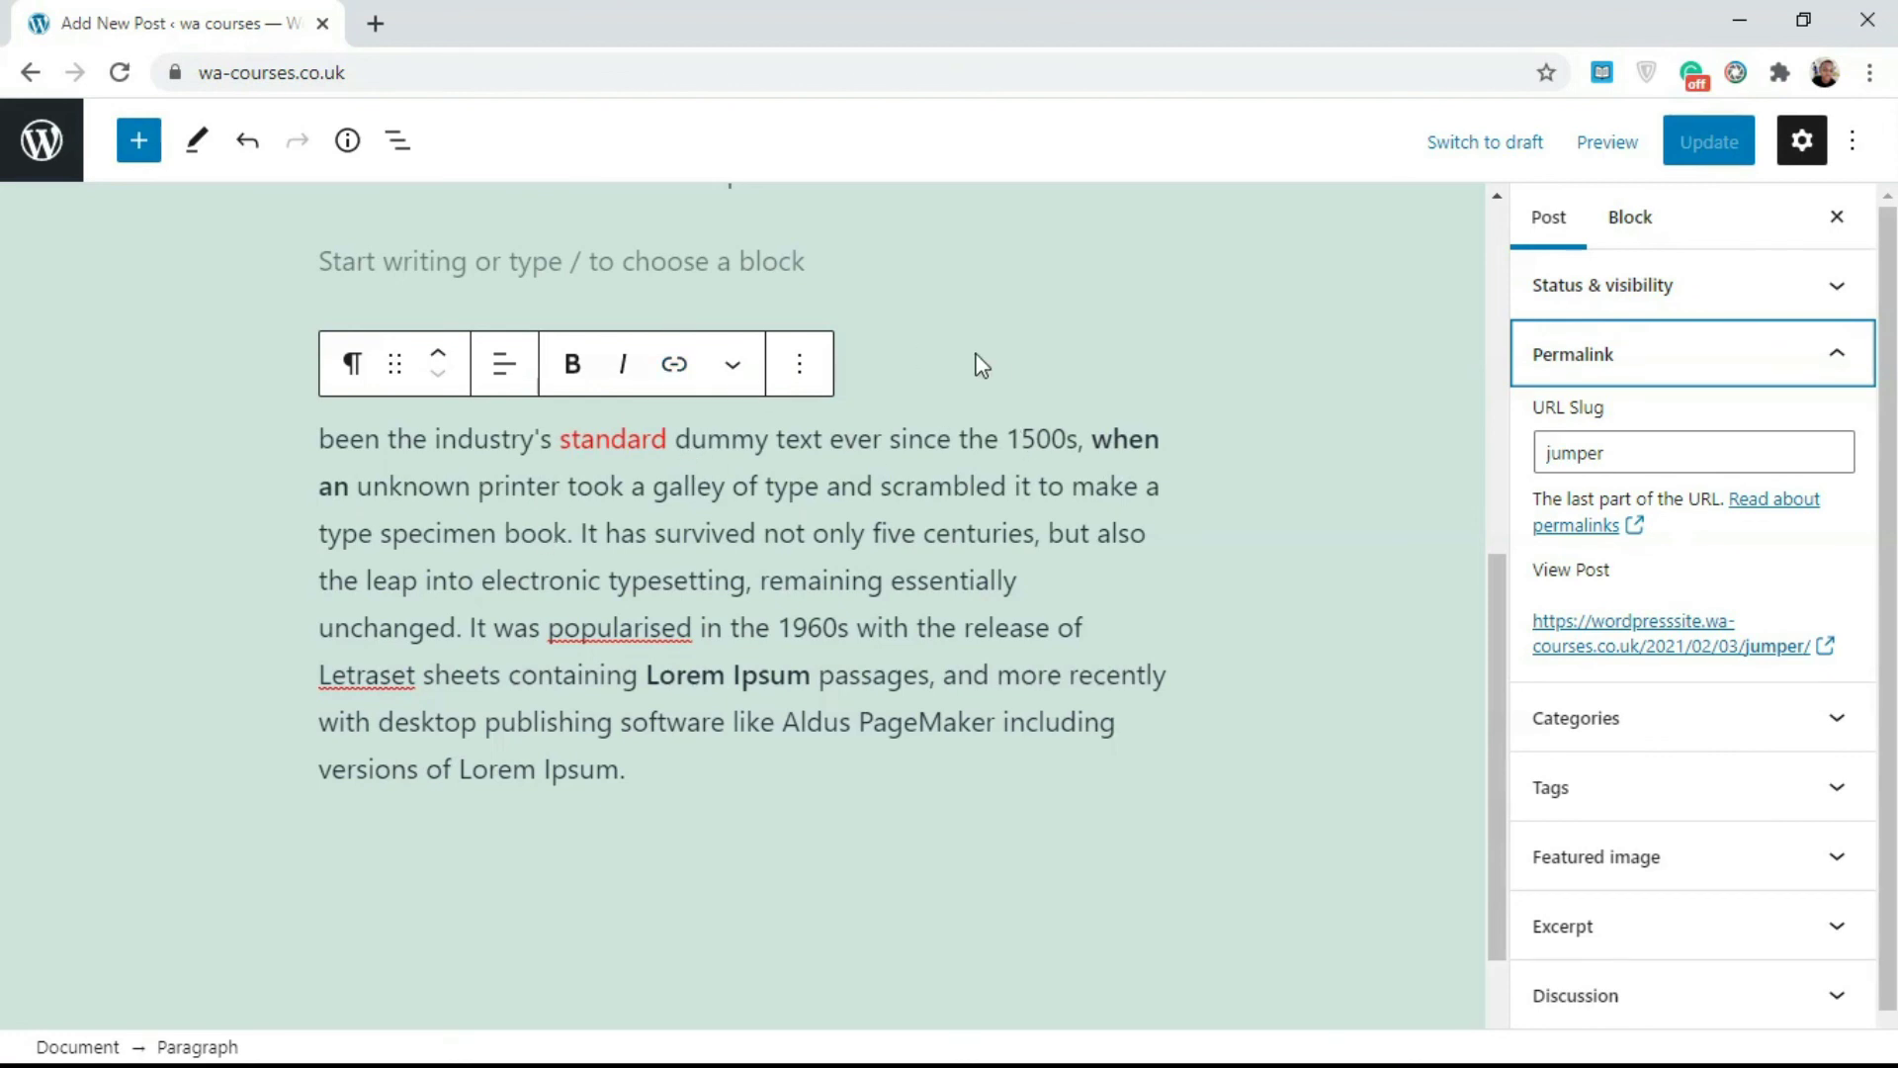
{"action": "left_click_drag", "start_coordinate": [1493, 590], "coordinate": [1496, 731]}
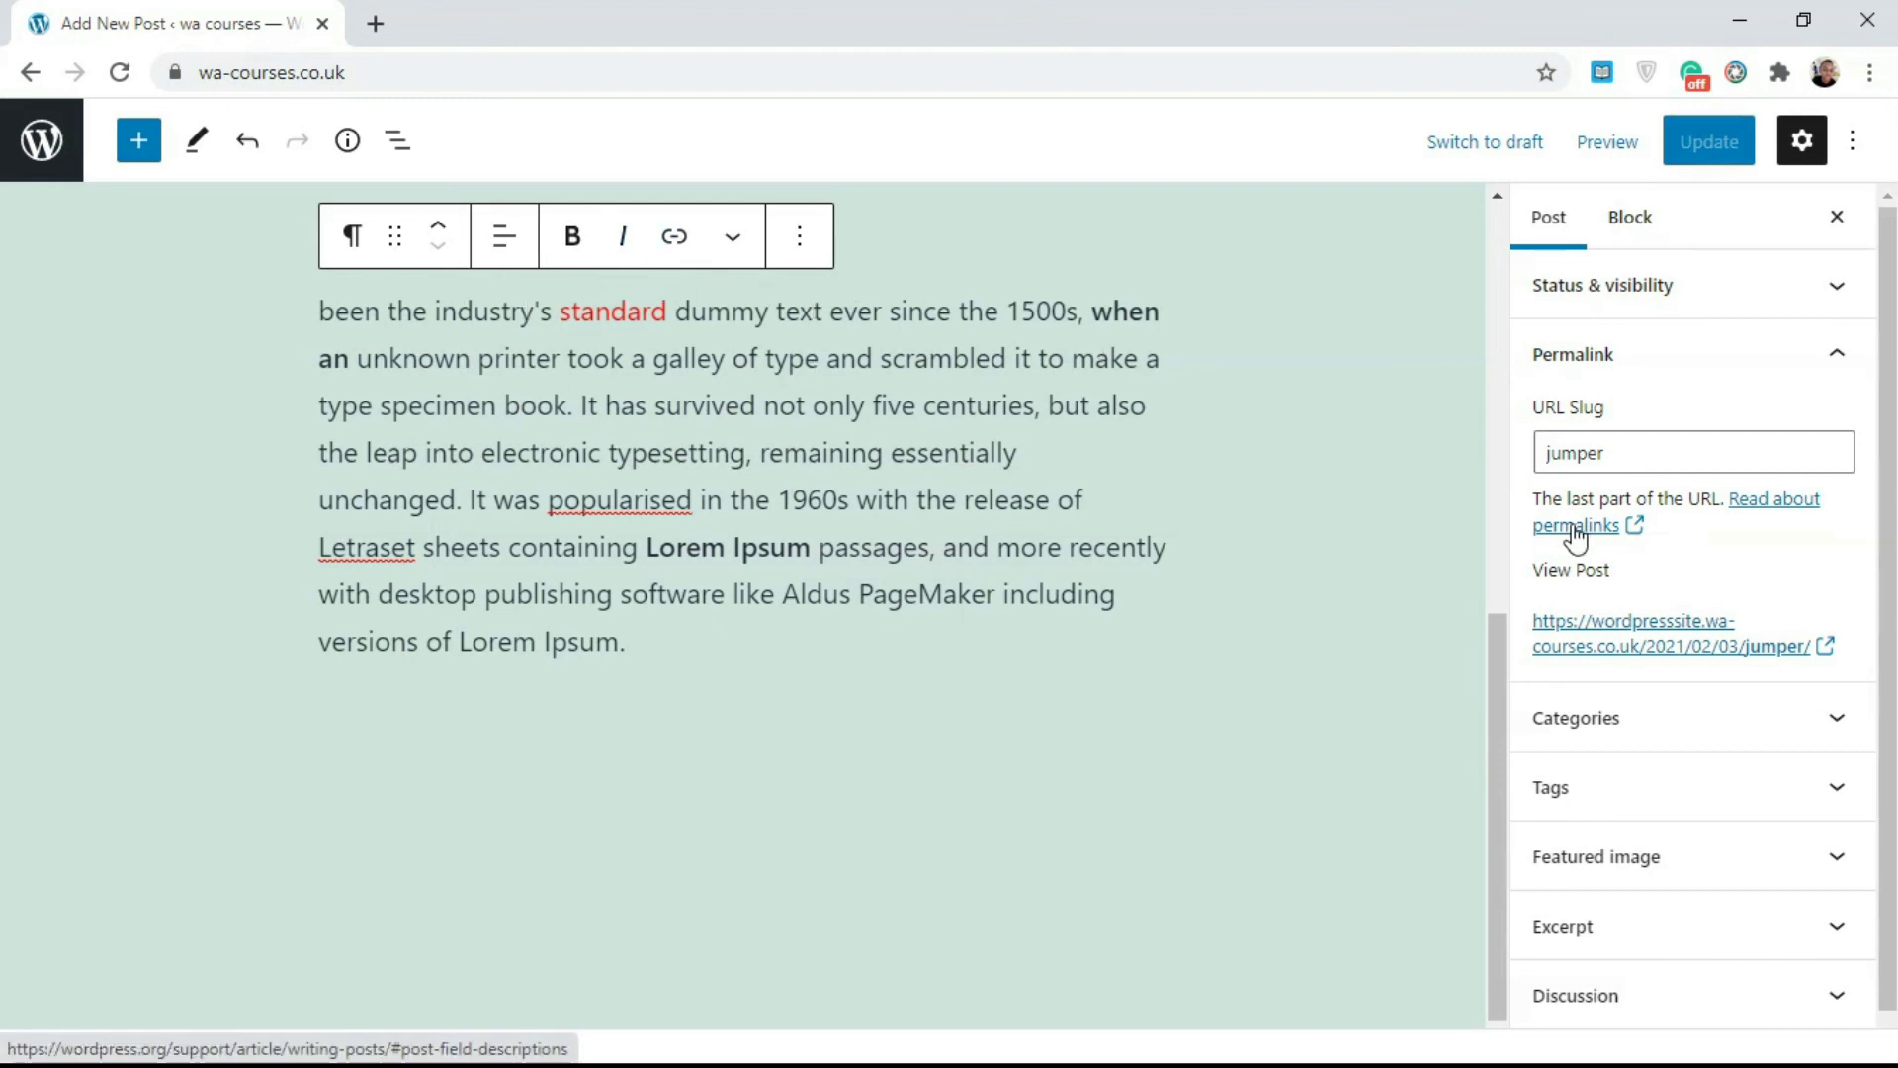
{"action": "left_click_drag", "start_coordinate": [1496, 707], "coordinate": [1478, 478]}
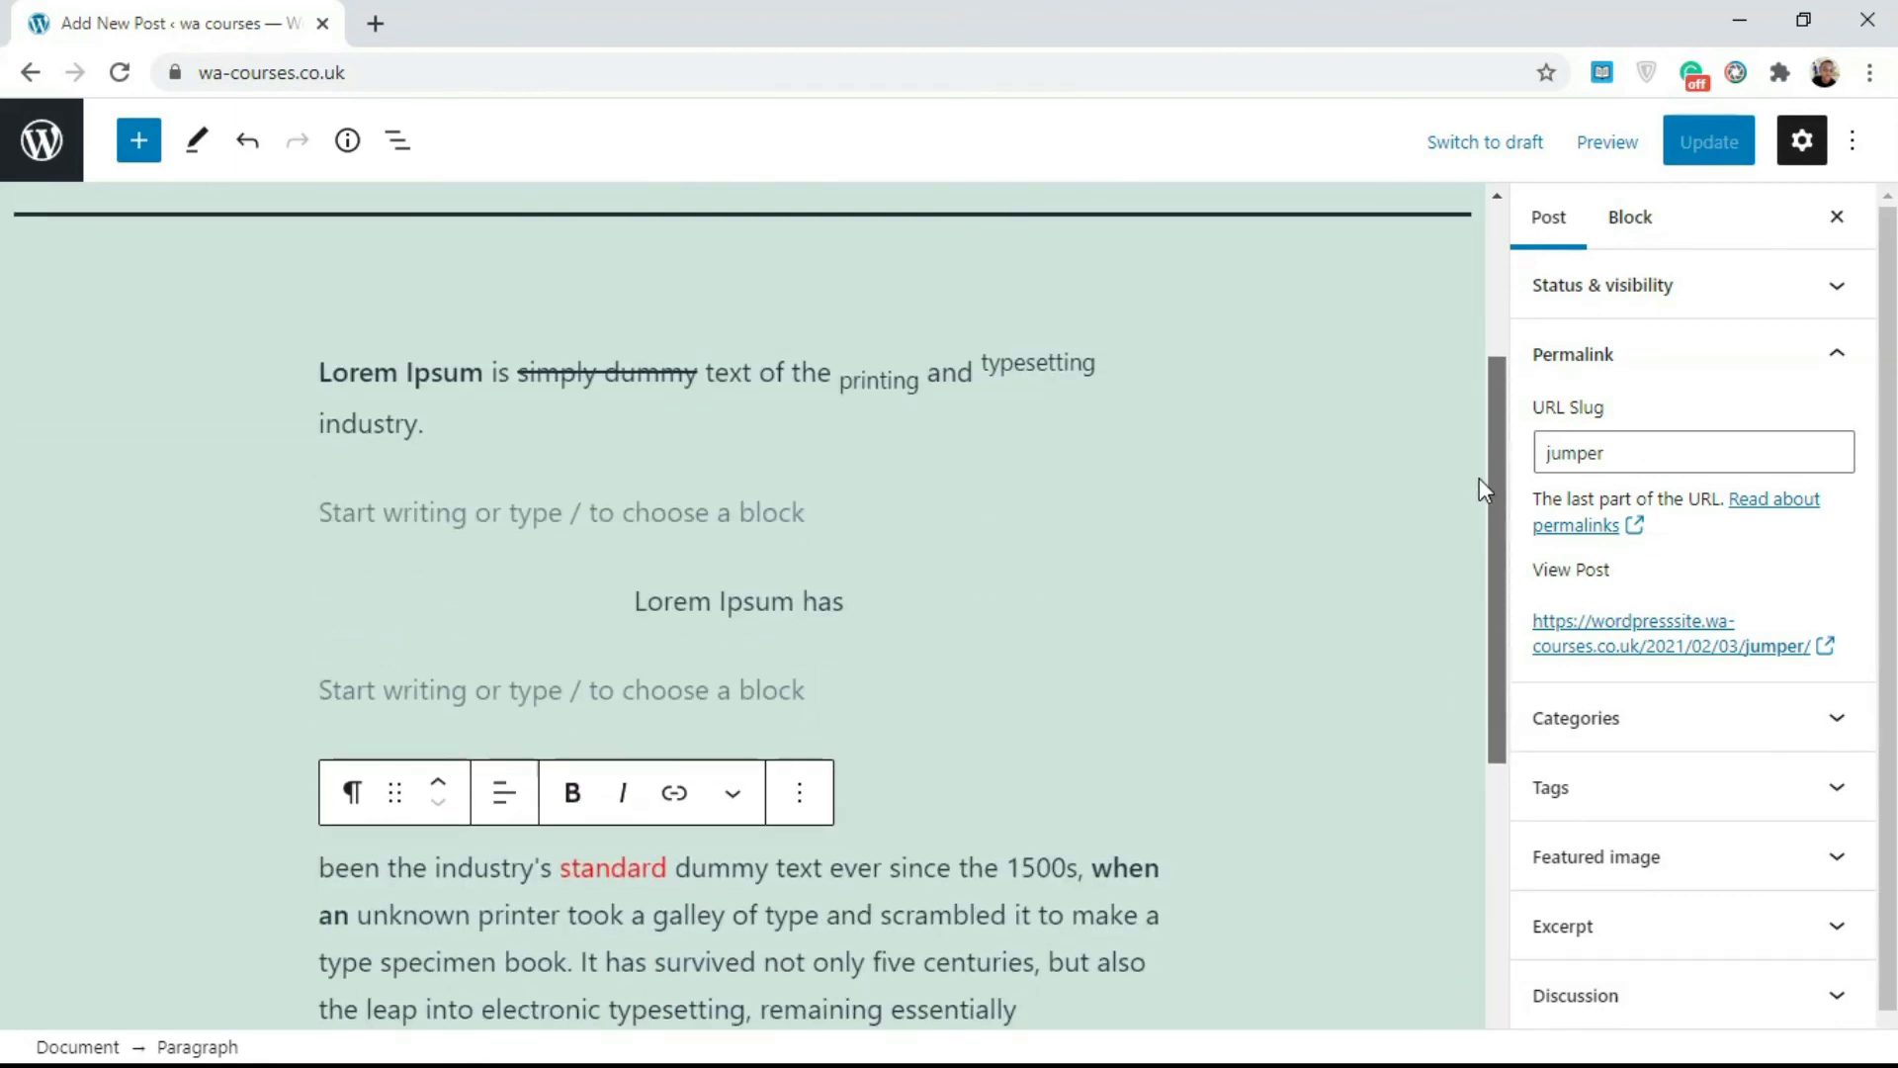